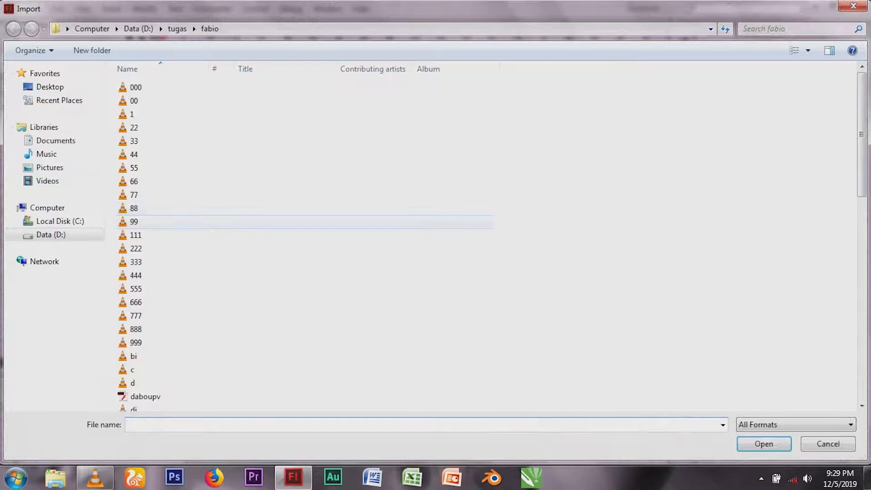
# Step: Import the ind image from the Pictures library, then scale it to about 315 × 168 px and centre it in the stage's upper half
pyautogui.click(50, 167)
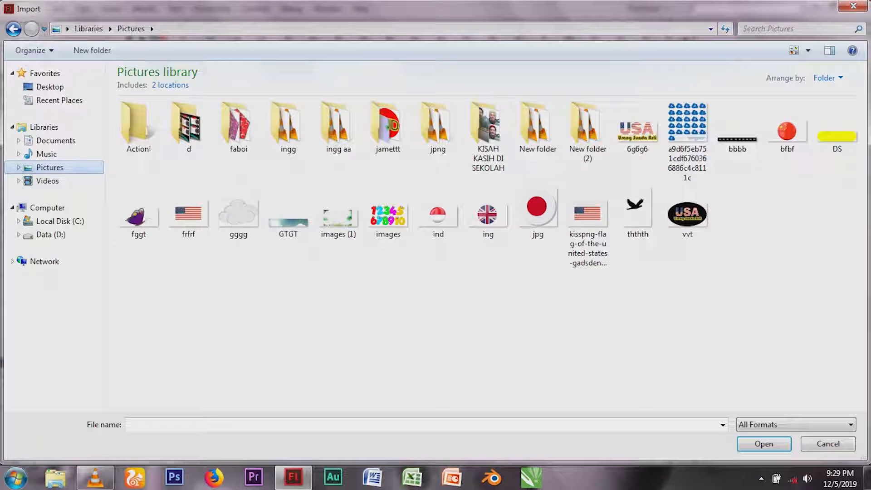
pyautogui.doubleClick(438, 215)
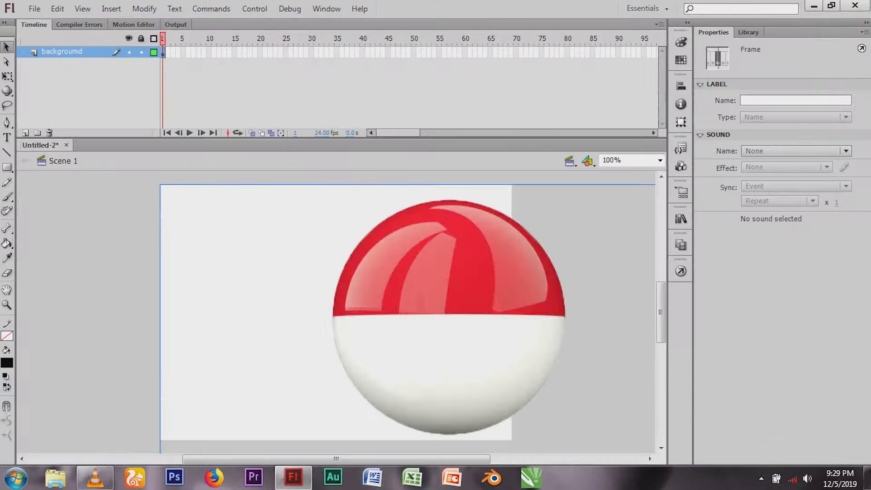
pyautogui.click(7, 76)
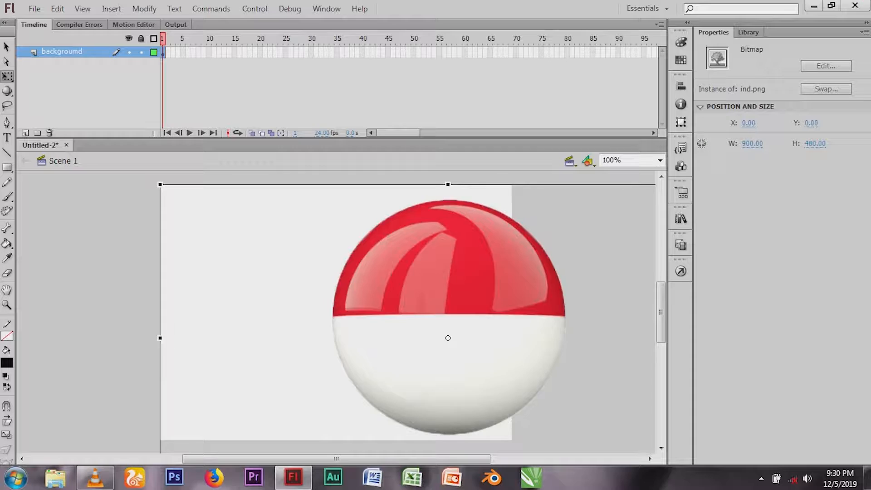
pyautogui.moveTo(383, 421); pyautogui.dragTo(289, 284)
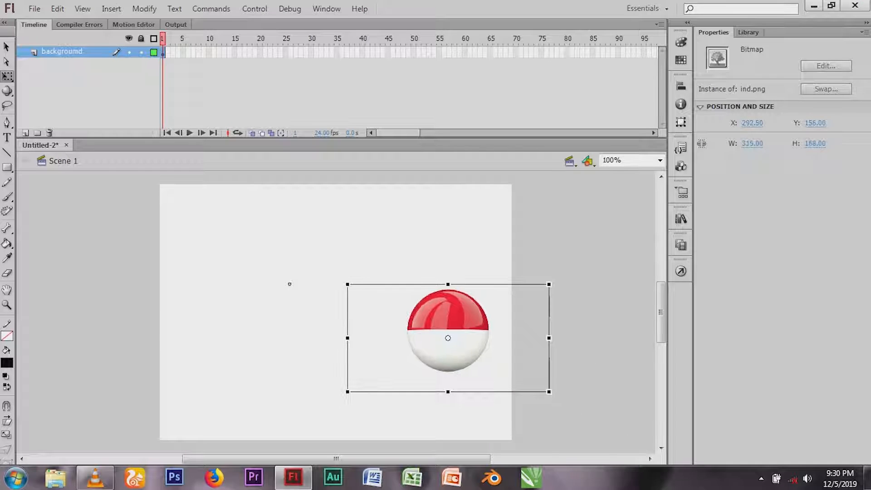
pyautogui.moveTo(437, 317); pyautogui.dragTo(322, 244)
pyautogui.press('Escape')
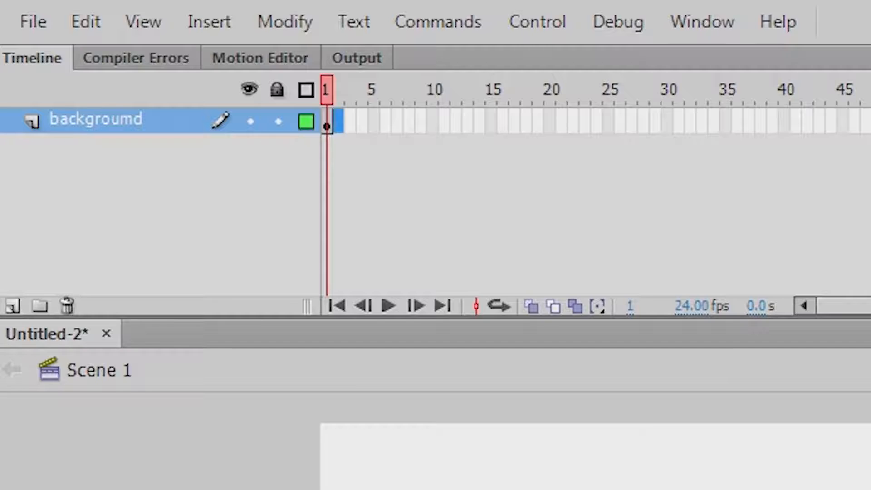
# Step: Insert a blank keyframe at frame 2 of the background layer and import the jpg image onto its stage
pyautogui.rightClick(166, 52)
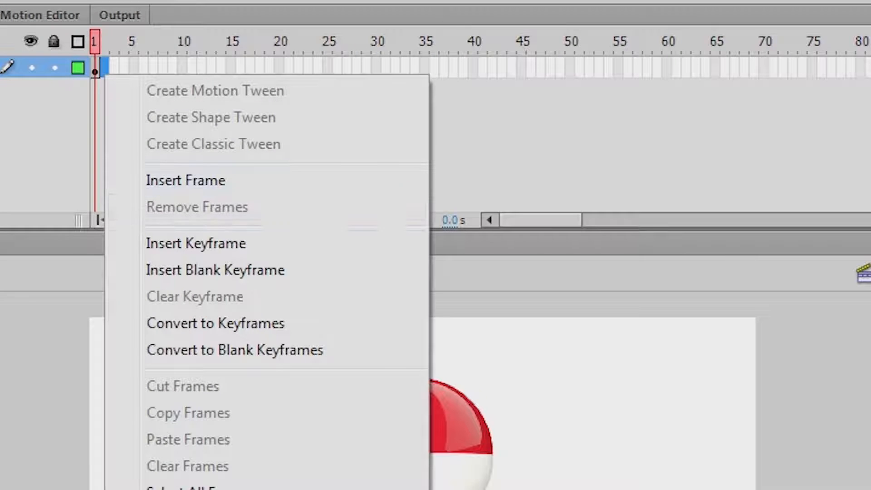
pyautogui.click(216, 269)
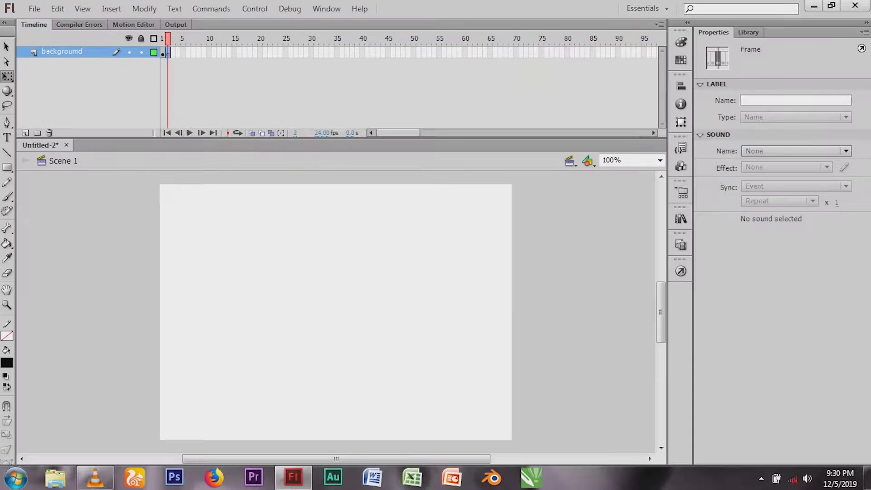
pyautogui.click(34, 9)
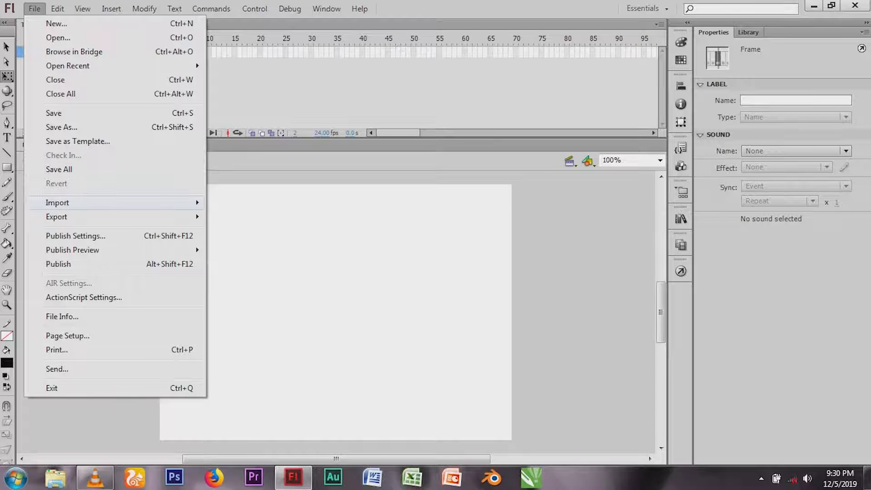
pyautogui.moveTo(57, 202)
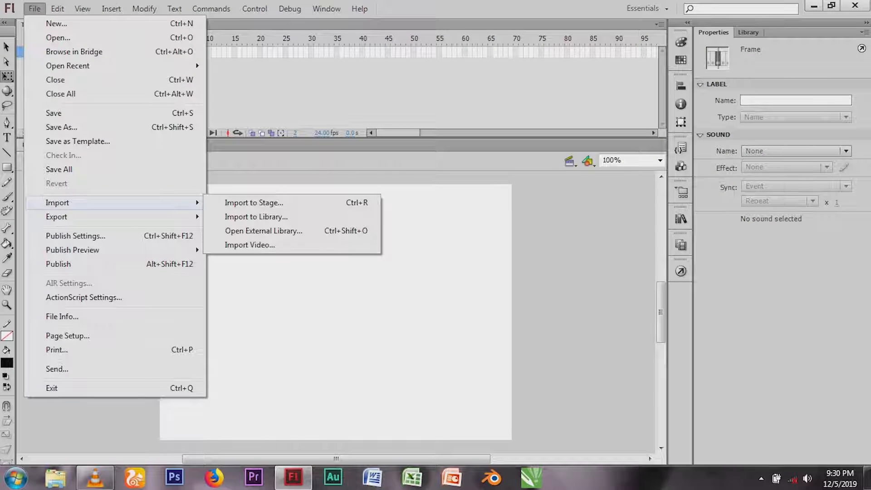
pyautogui.click(254, 203)
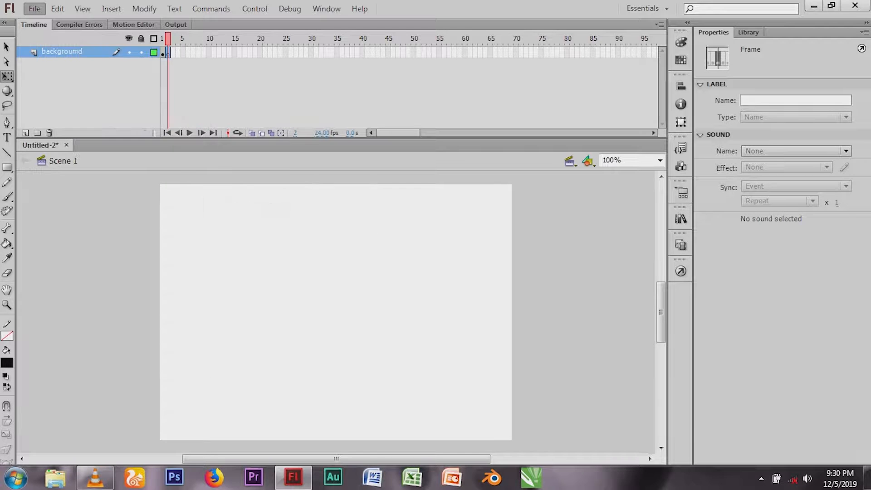
pyautogui.doubleClick(536, 211)
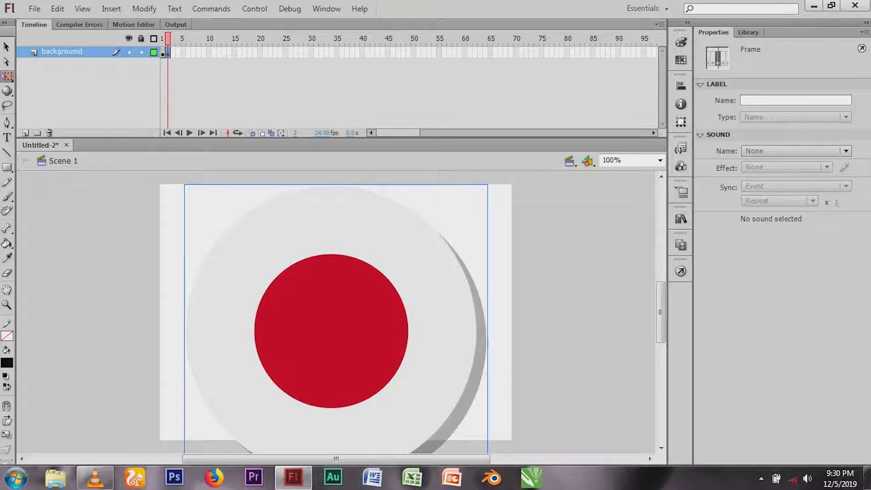
# Step: Scale the jpg image to about 224 × 224 px and move it up to about X 157, Y 43
pyautogui.click(7, 76)
pyautogui.click(82, 77)
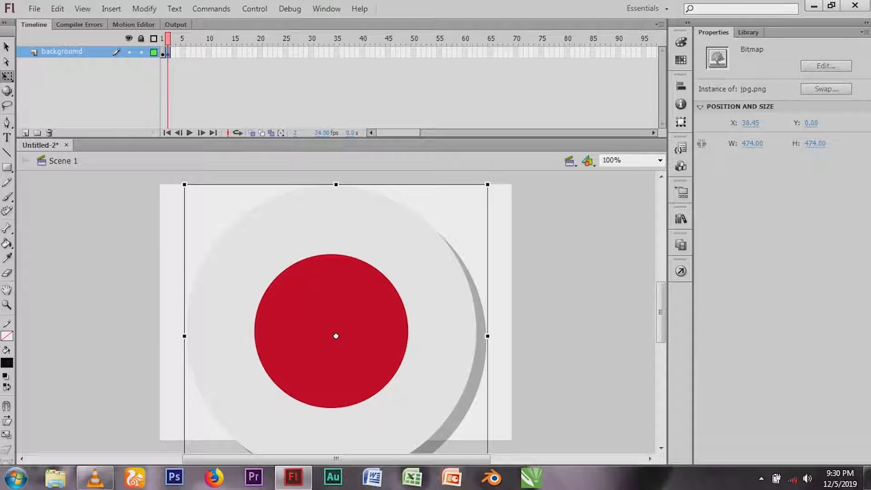
pyautogui.moveTo(184, 184); pyautogui.dragTo(257, 264)
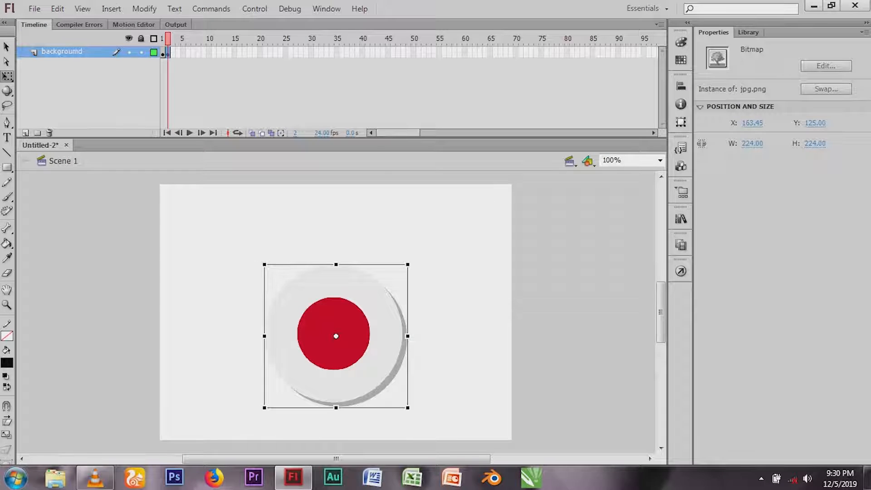
pyautogui.moveTo(331, 301); pyautogui.dragTo(327, 249)
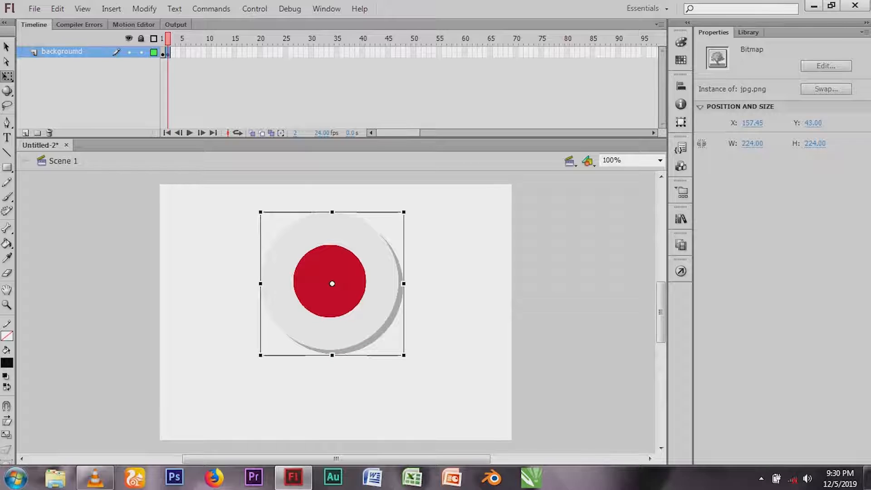
pyautogui.click(6, 46)
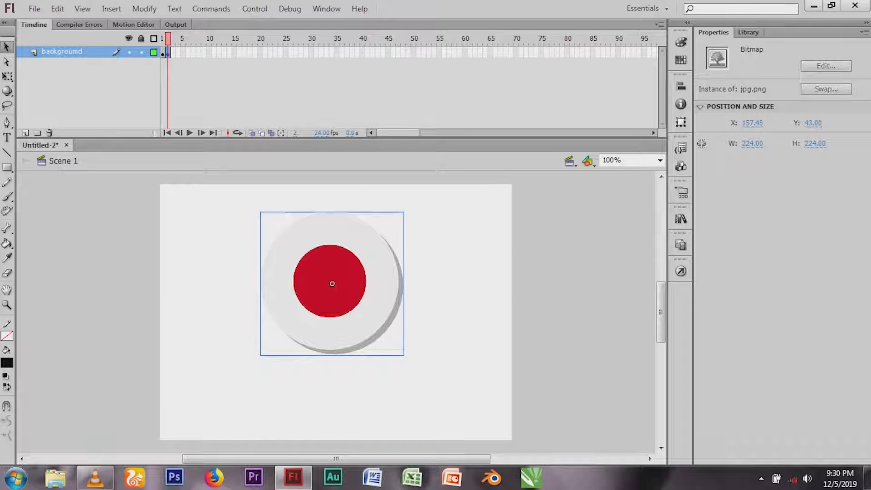
# Step: Add a new layer above the background layer and name it tombol
pyautogui.click(26, 133)
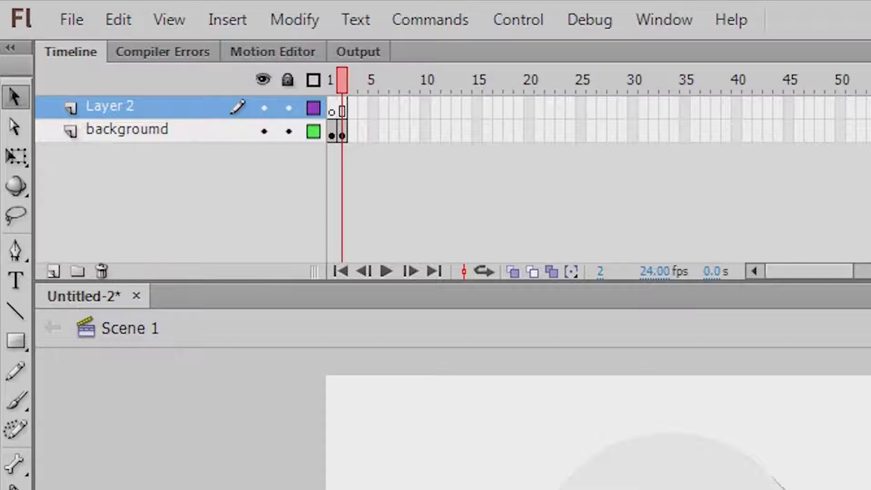
pyautogui.doubleClick(110, 106)
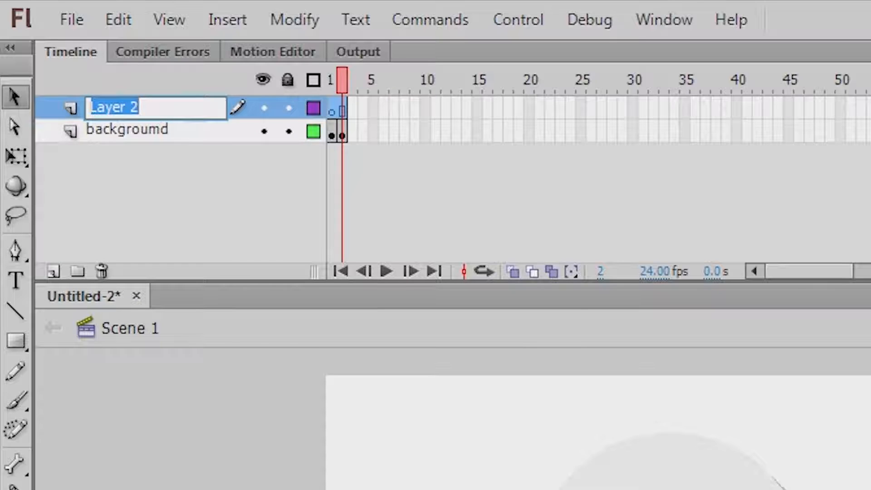
pyautogui.write('tombol')
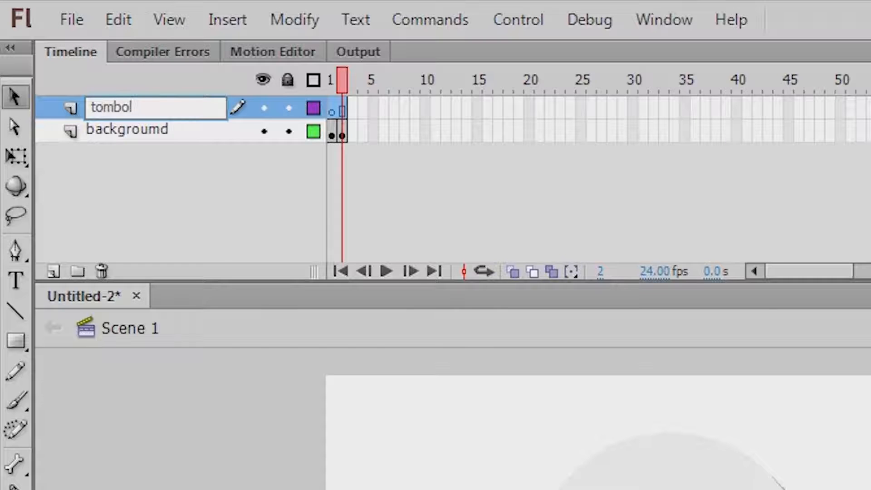
# Step: Place the bar capped orange button from the common Buttons library on frame 1 of the tombol layer, at about X 104, Y 298
pyautogui.click(332, 109)
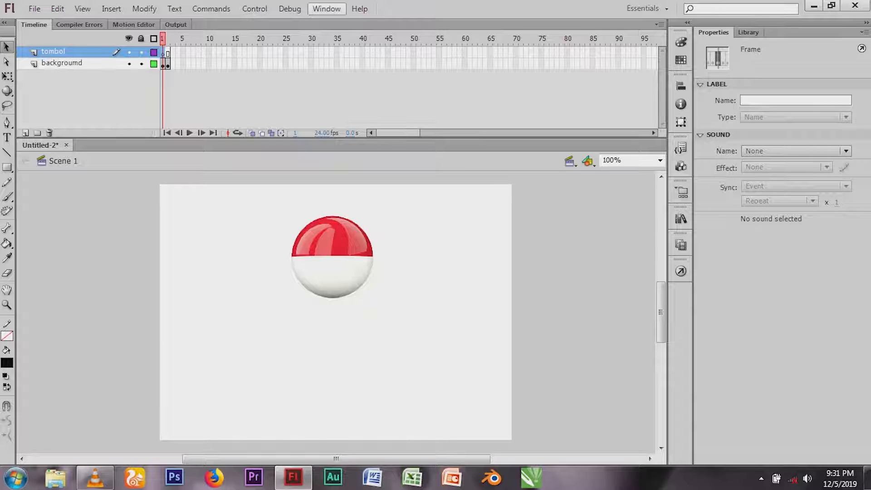
pyautogui.click(326, 9)
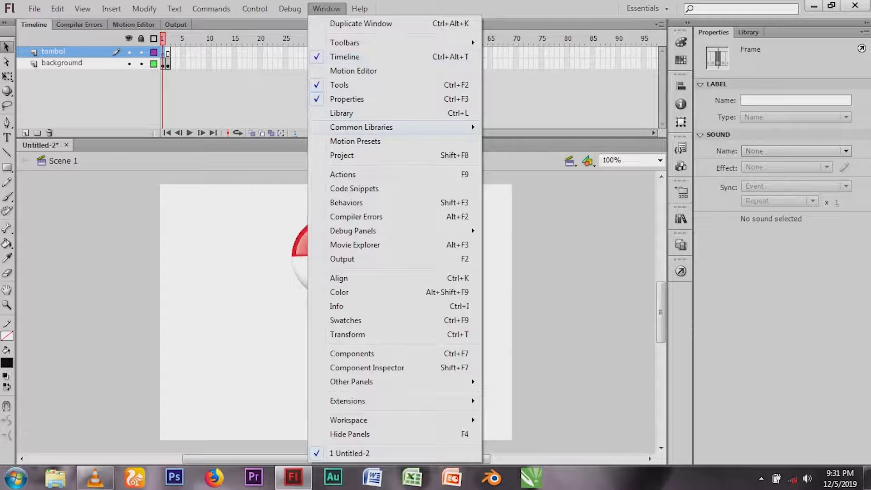
pyautogui.moveTo(361, 127)
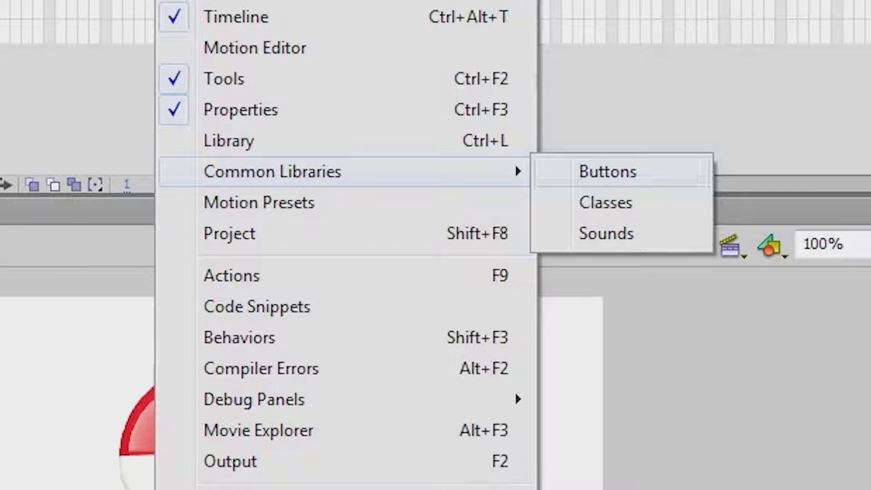
pyautogui.click(608, 172)
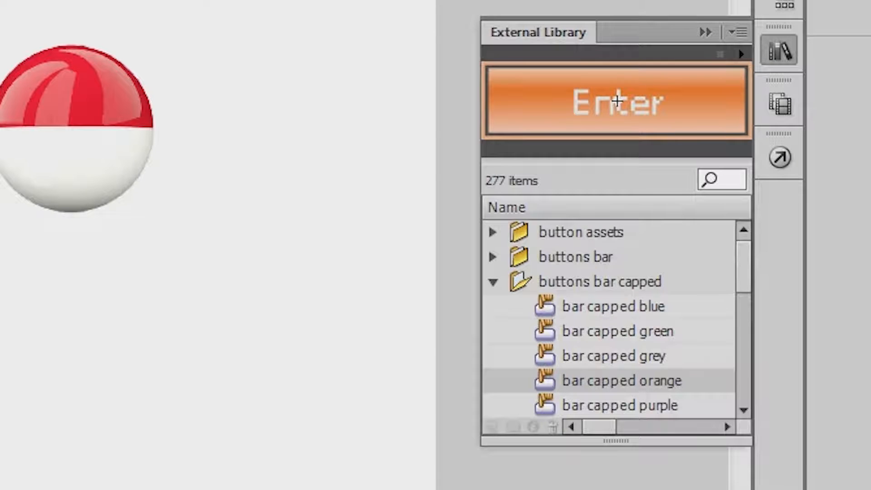
pyautogui.moveTo(617, 101); pyautogui.dragTo(226, 375)
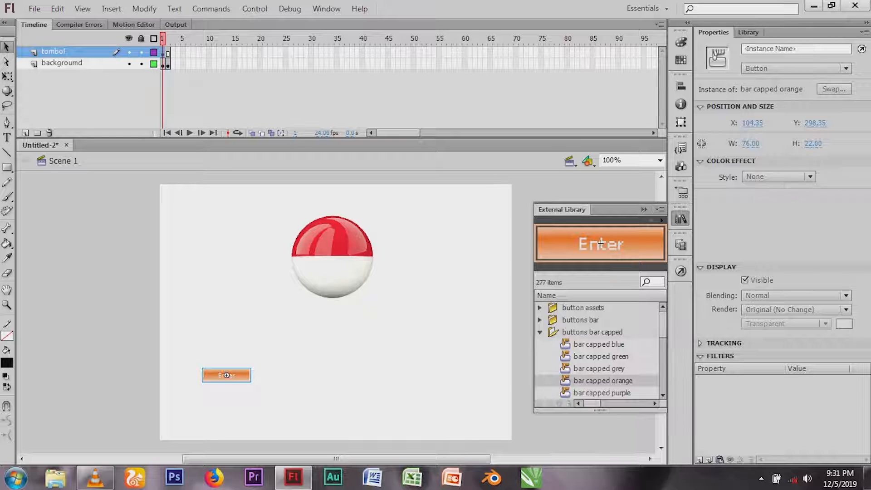
pyautogui.click(644, 209)
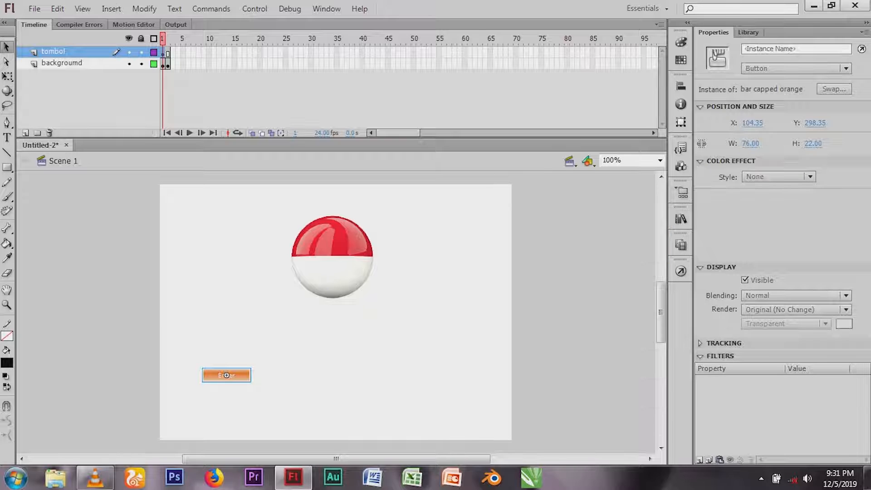
# Step: Enlarge the orange button proportionally to about 172 × 50 px with Free Transform
pyautogui.press('q')
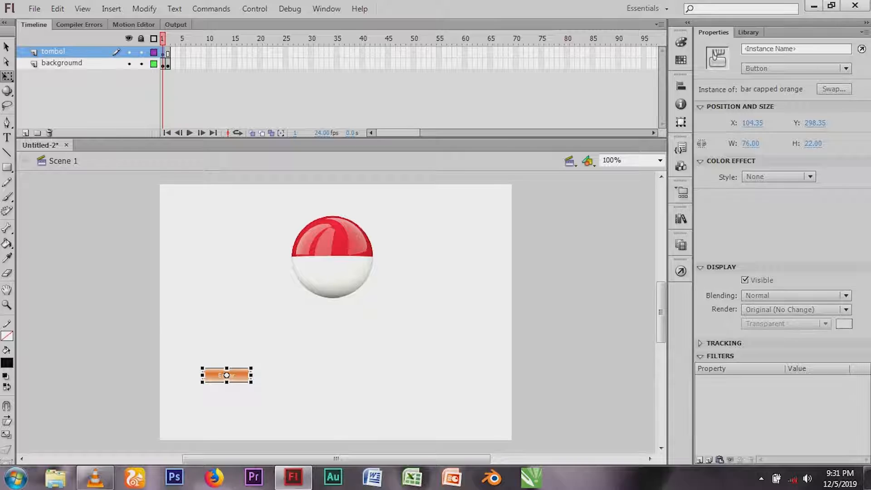
pyautogui.moveTo(250, 368); pyautogui.dragTo(281, 337)
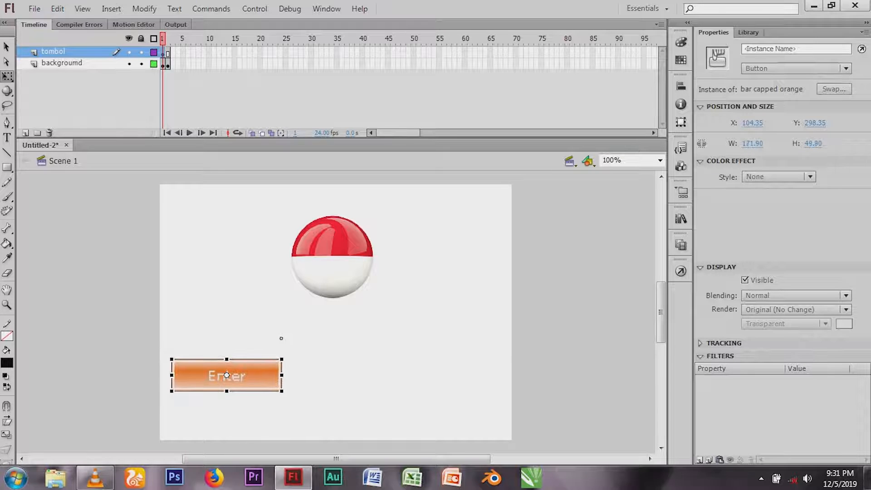
pyautogui.click(6, 46)
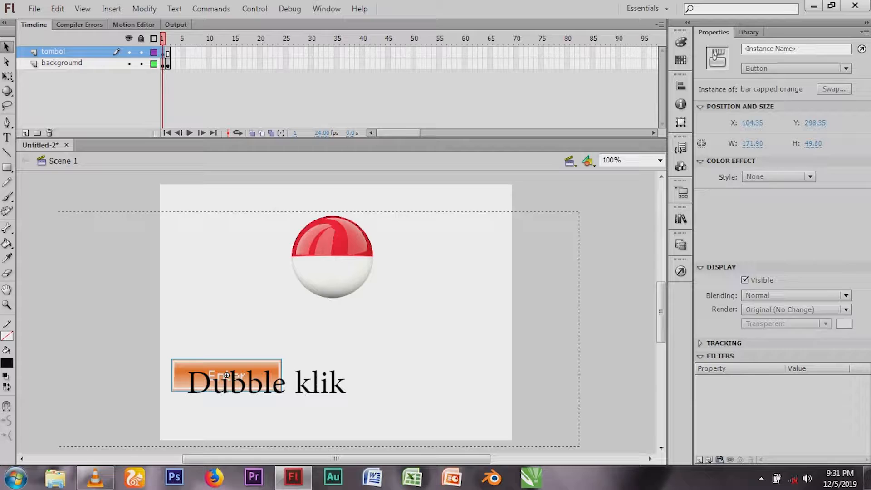
# Step: Change the orange button's label text to NEXT inside its symbol and return to Scene 1
pyautogui.doubleClick(259, 310)
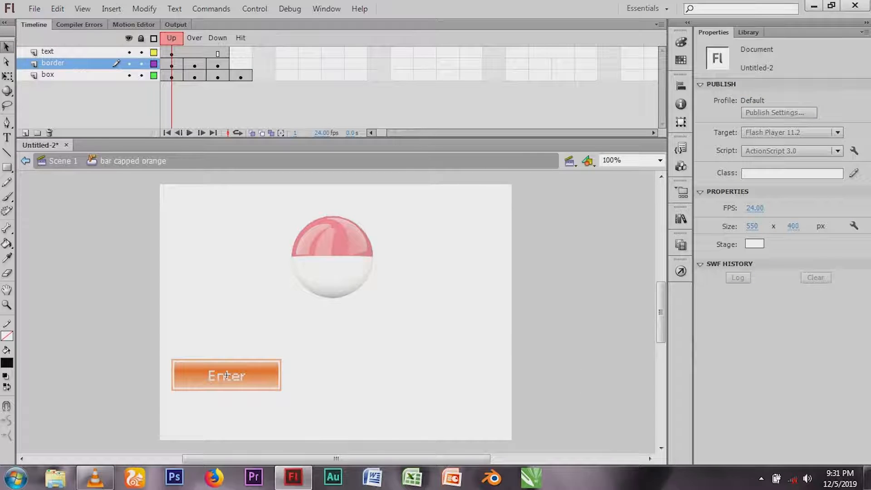
pyautogui.click(227, 375)
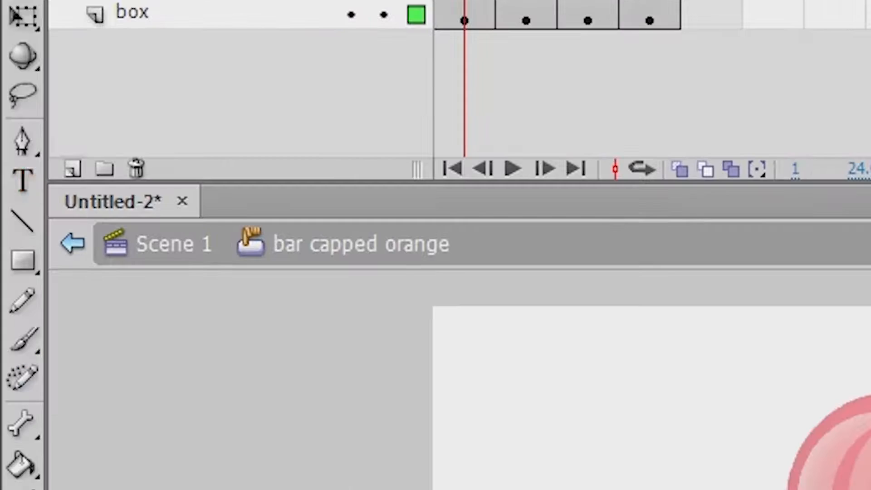
pyautogui.press('t')
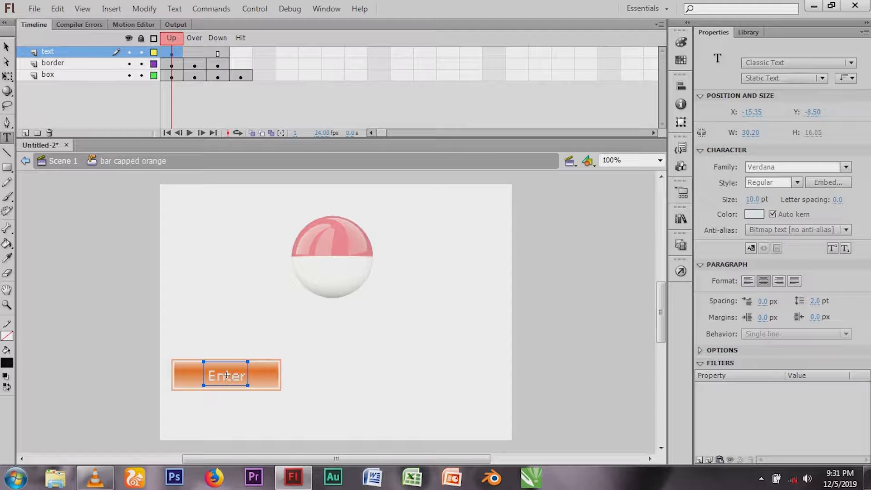
pyautogui.click(227, 374)
pyautogui.hotkey('shift', 'Left')
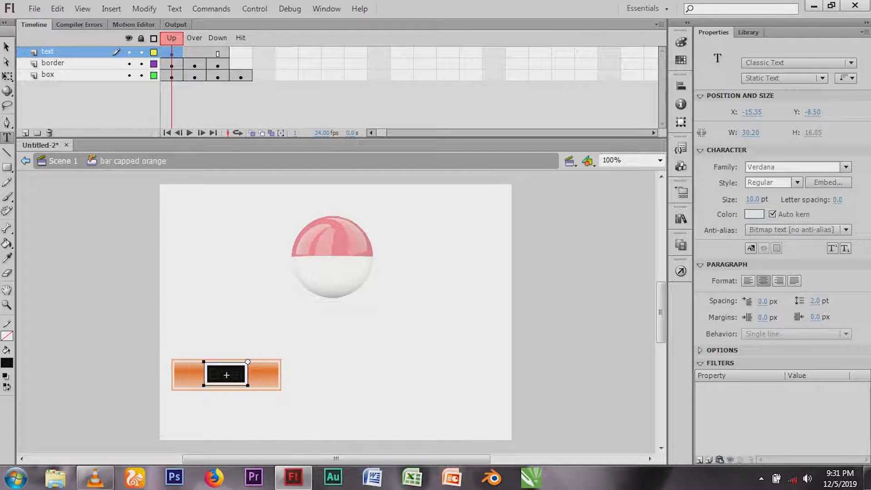
pyautogui.write('NEXT')
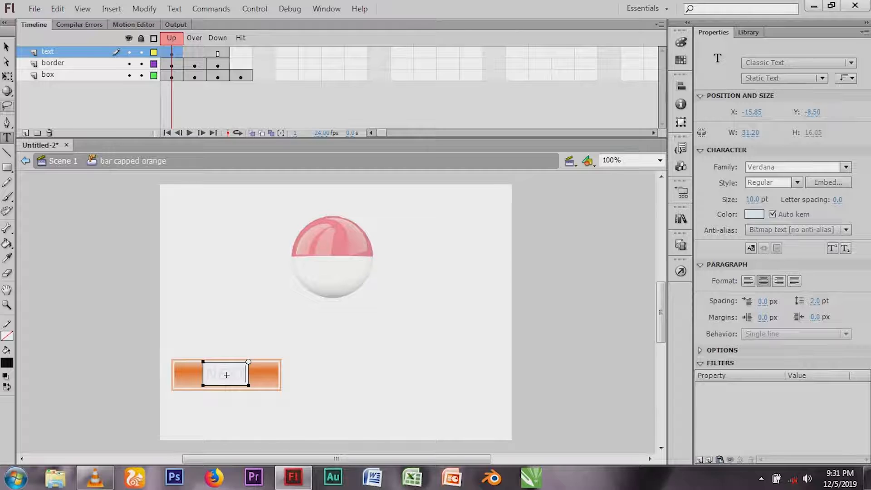
pyautogui.click(6, 46)
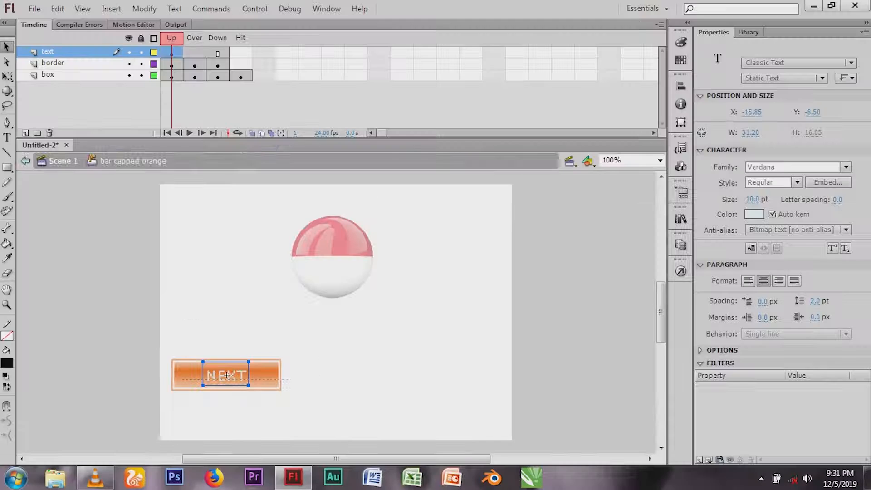
pyautogui.click(183, 137)
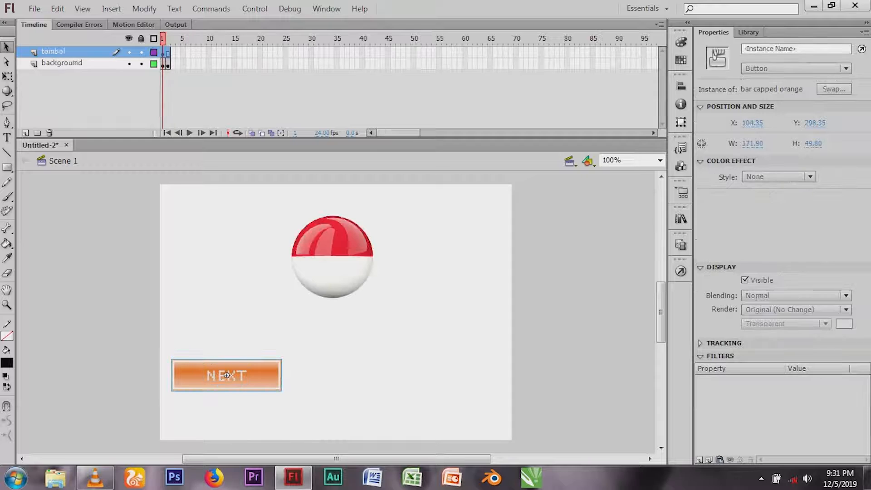
# Step: Insert a blank keyframe at frame 2 of the tombol layer
pyautogui.press('F7')
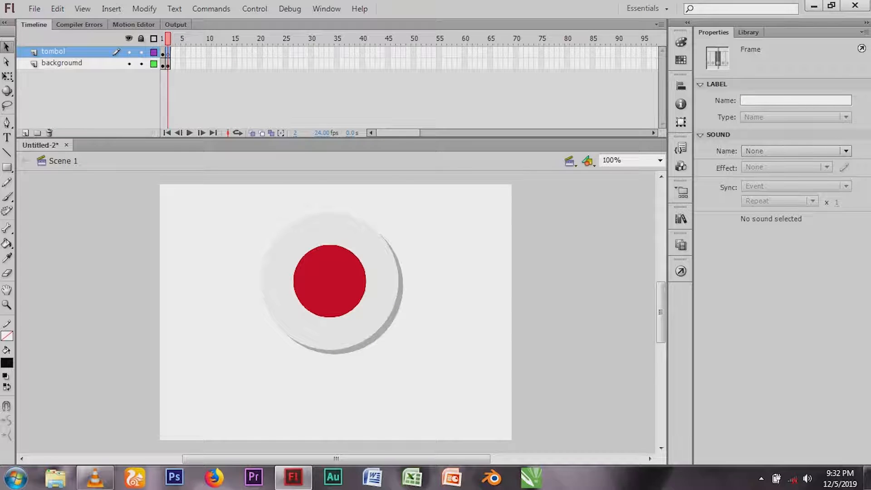
# Step: Place the bar capped purple button on frame 2 of the tombol layer at about X 431, Y 345, and enlarge it to about 168 × 49 px
pyautogui.click(680, 219)
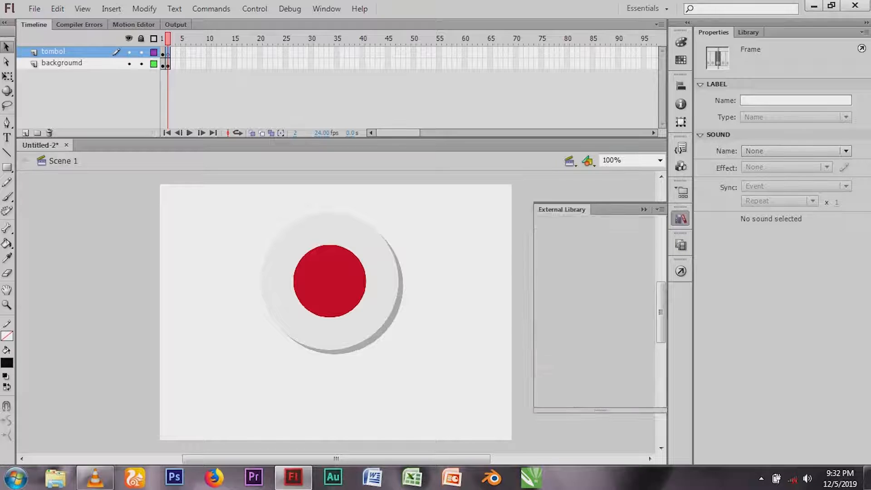
pyautogui.scroll(-2, 596, 349)
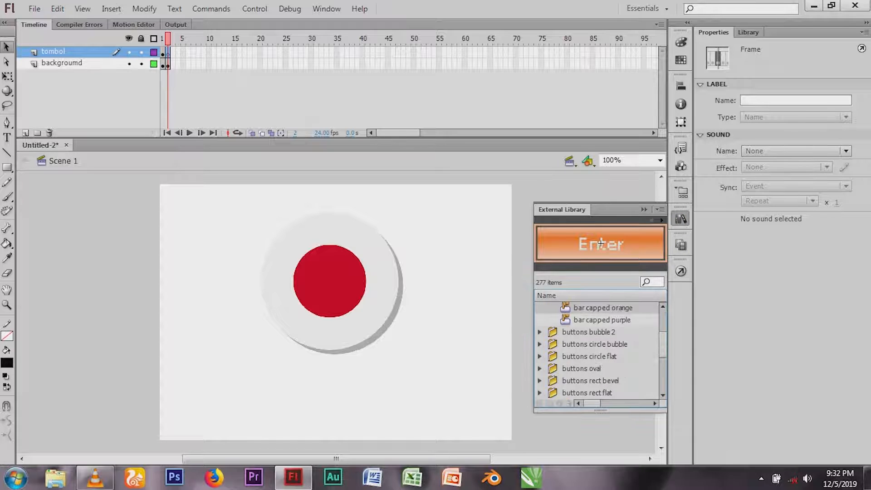
pyautogui.click(602, 320)
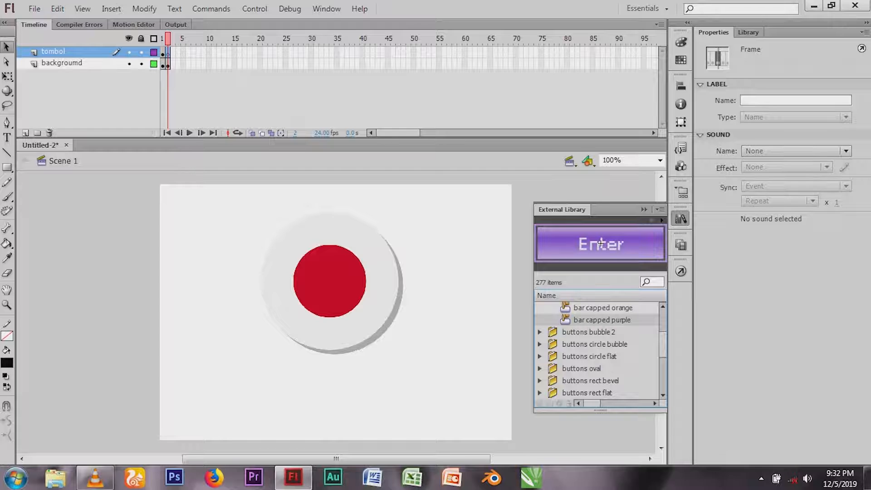
pyautogui.moveTo(601, 243); pyautogui.dragTo(436, 405)
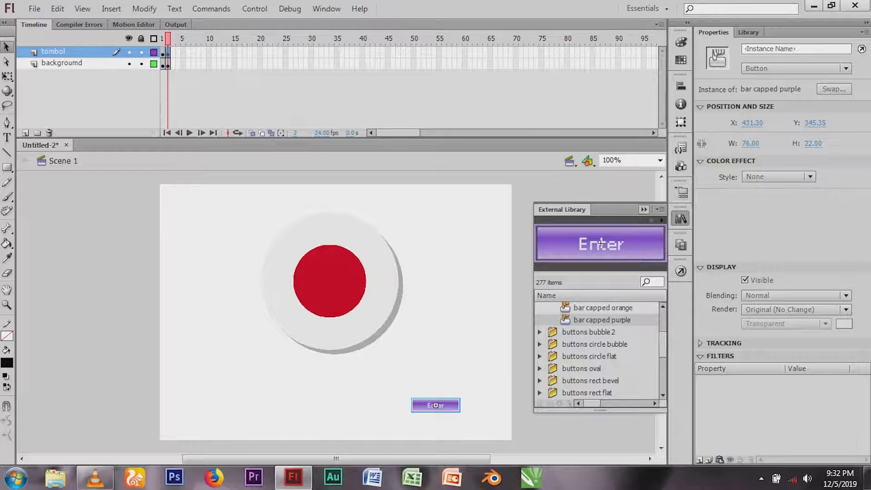
pyautogui.press('q')
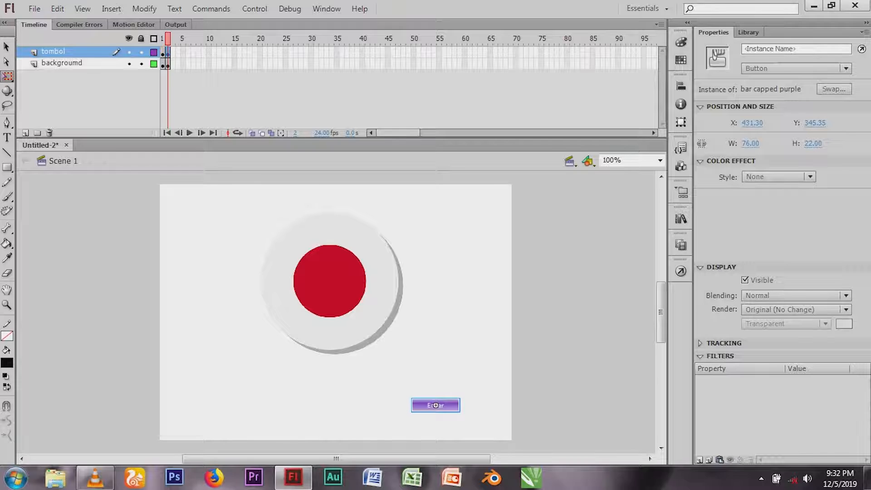
pyautogui.moveTo(460, 397); pyautogui.dragTo(489, 355)
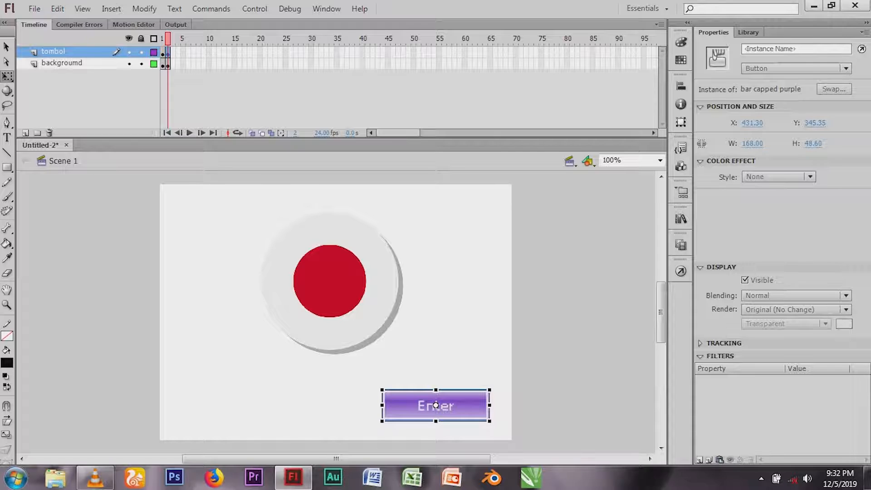
# Step: Change the purple button's label text to BACK inside its symbol and return to Scene 1
pyautogui.doubleClick(435, 405)
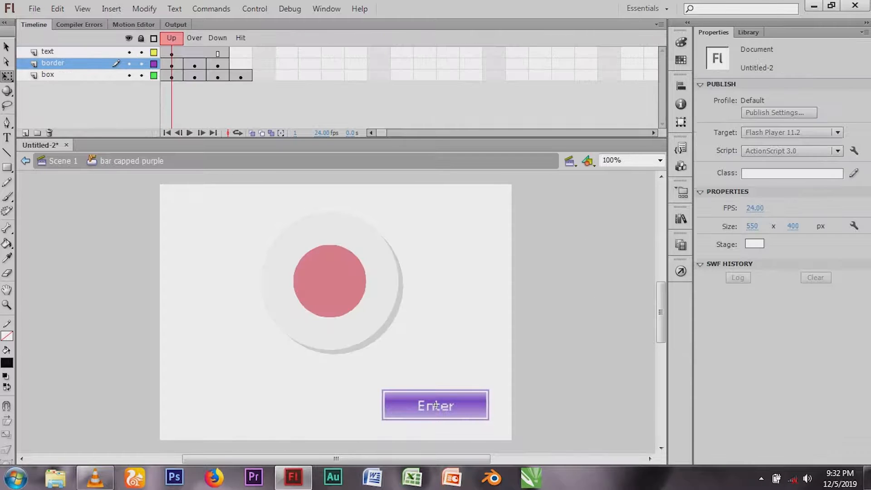
pyautogui.click(436, 405)
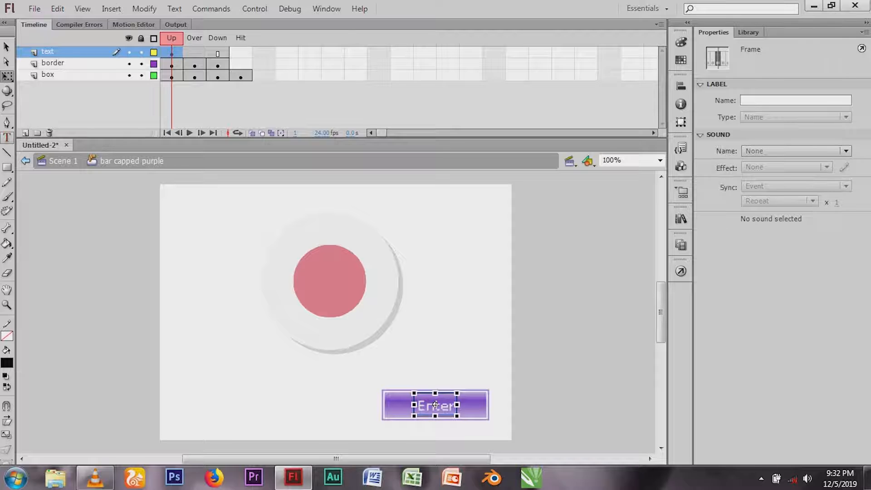
pyautogui.press('t')
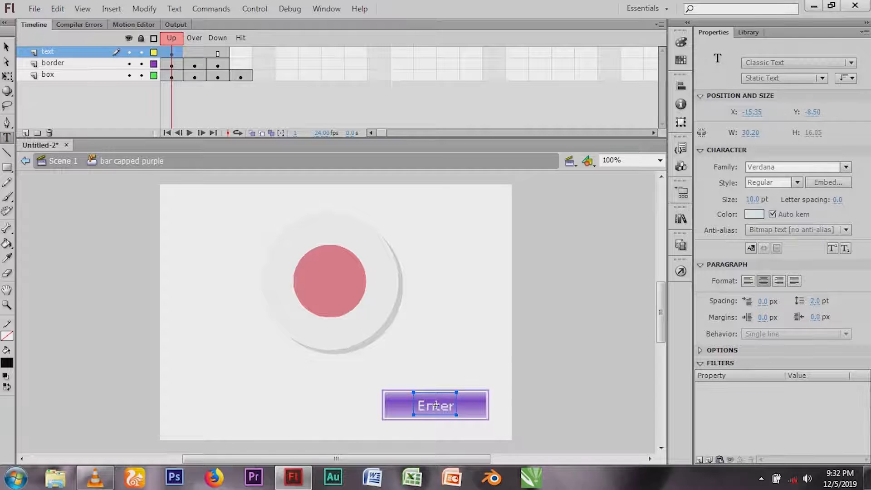
pyautogui.click(436, 405)
pyautogui.doubleClick(436, 404)
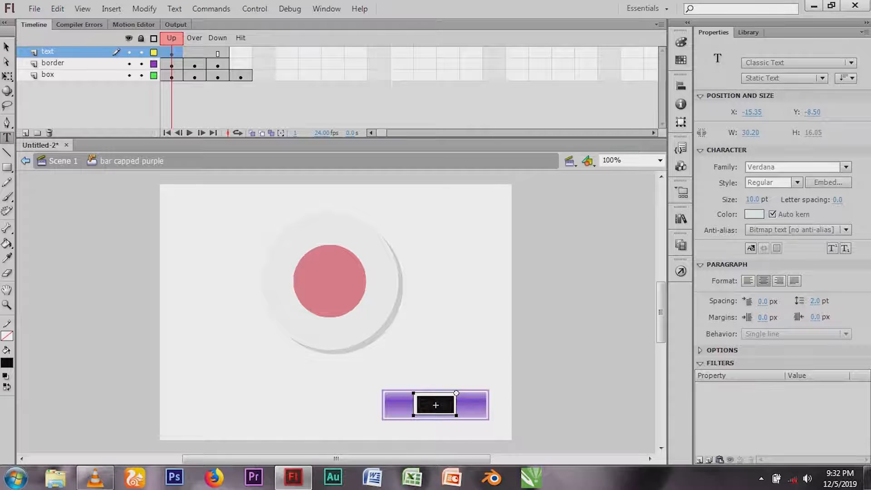
pyautogui.write('Play')
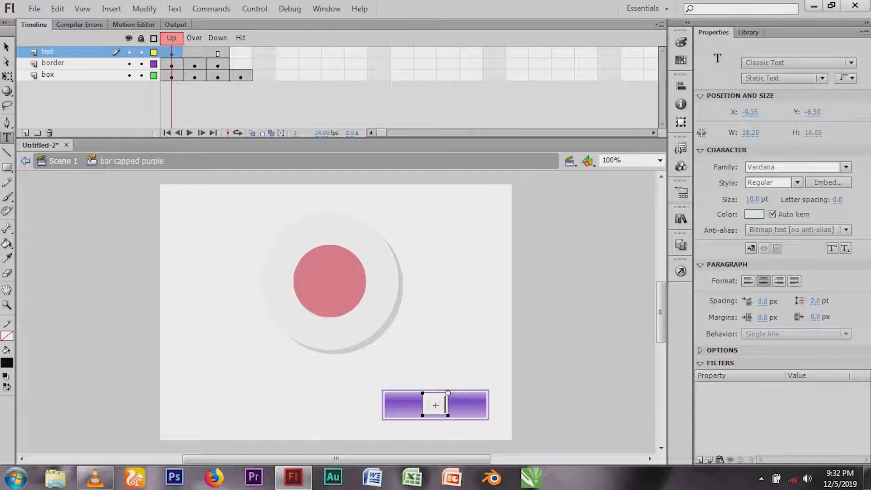
pyautogui.press('BackSpace')
pyautogui.press('BackSpace')
pyautogui.press('BackSpace')
pyautogui.press('BackSpace')
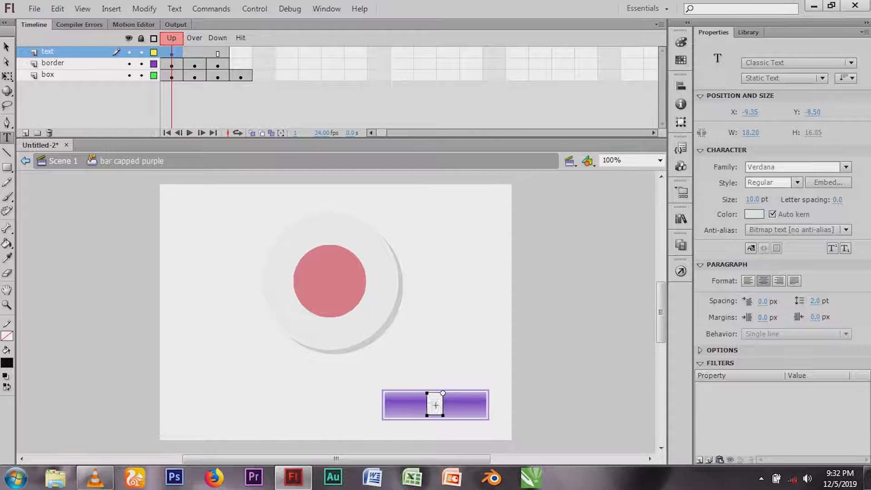
pyautogui.write('BACK')
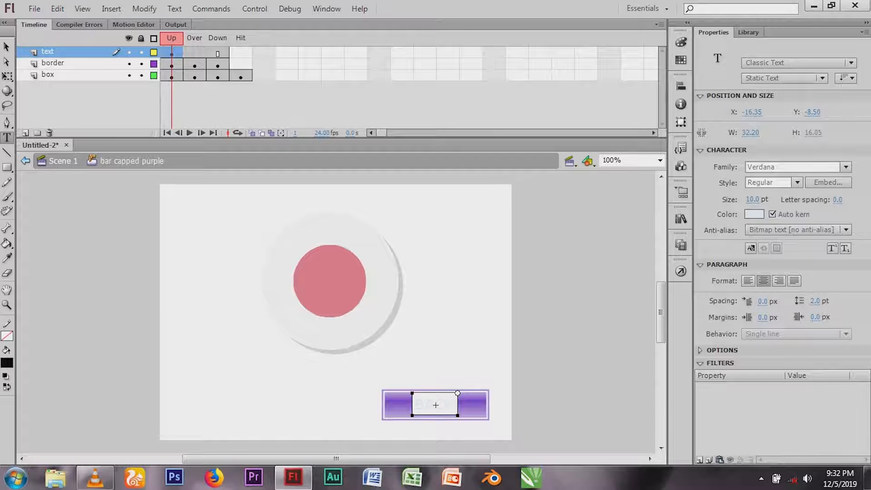
pyautogui.click(7, 46)
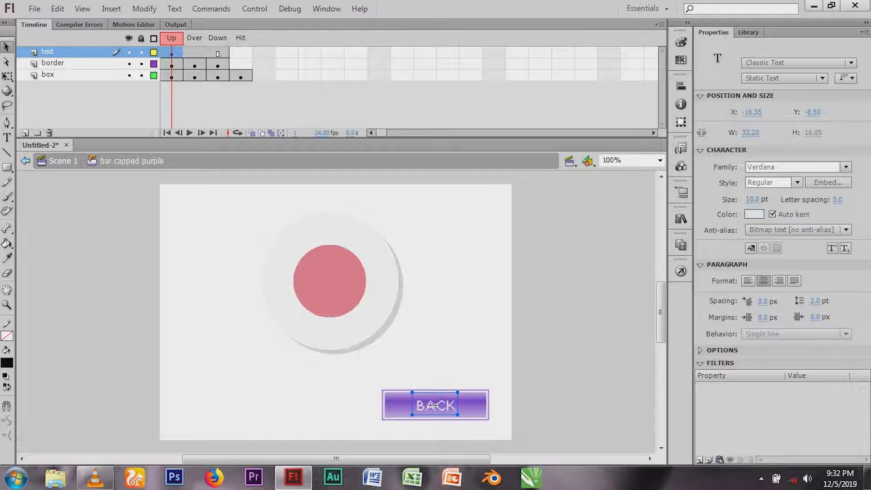
pyautogui.hotkey('ctrl', 'e')
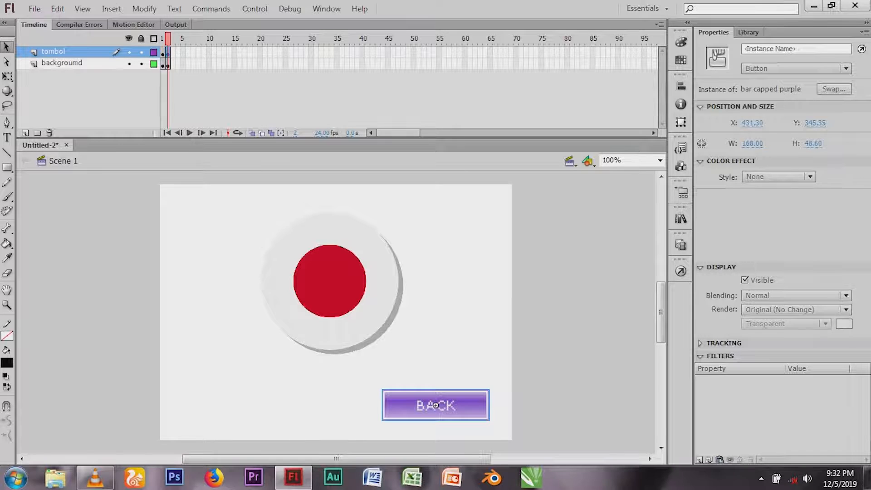
# Step: Set the instance name of the orange button on frame 1 to next and of the purple button on frame 2 to back
pyautogui.press(',')
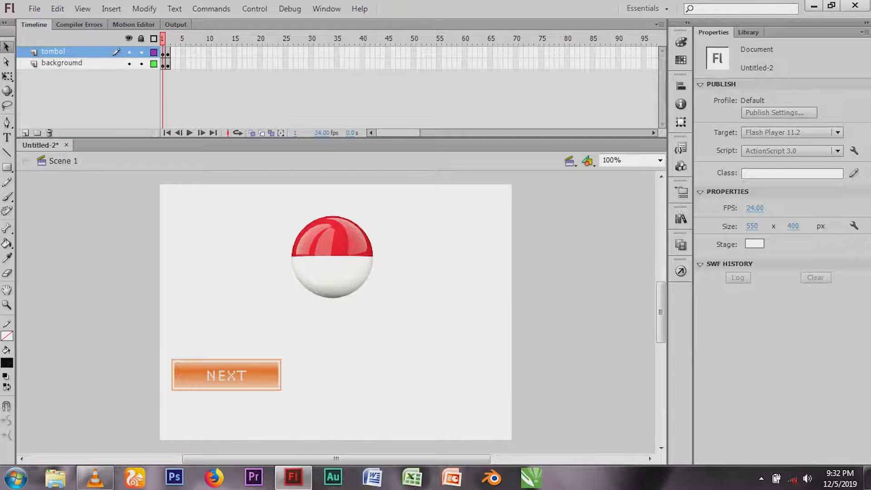
pyautogui.click(226, 375)
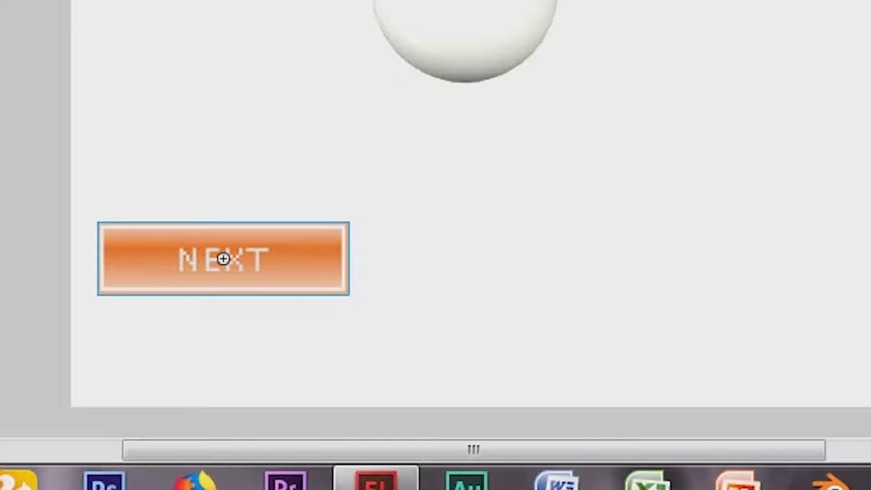
pyautogui.click(551, 159)
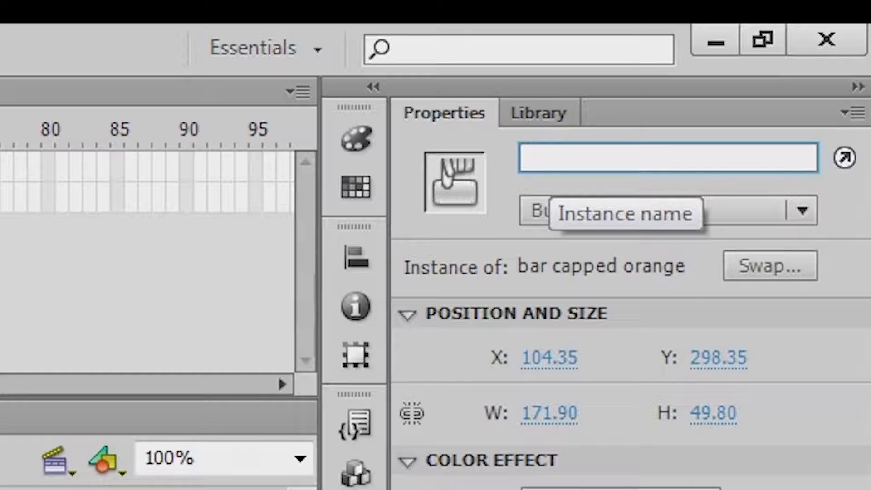
pyautogui.write('NEXT')
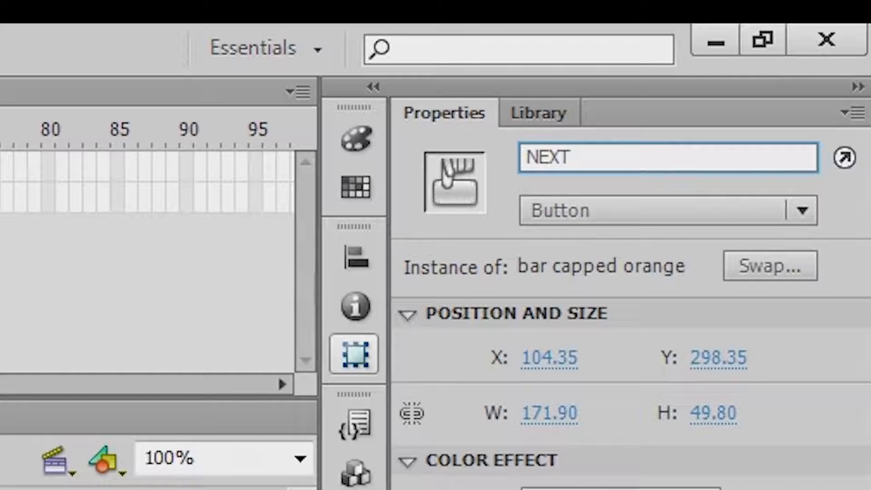
pyautogui.press('BackSpace')
pyautogui.press('BackSpace')
pyautogui.press('BackSpace')
pyautogui.press('BackSpace')
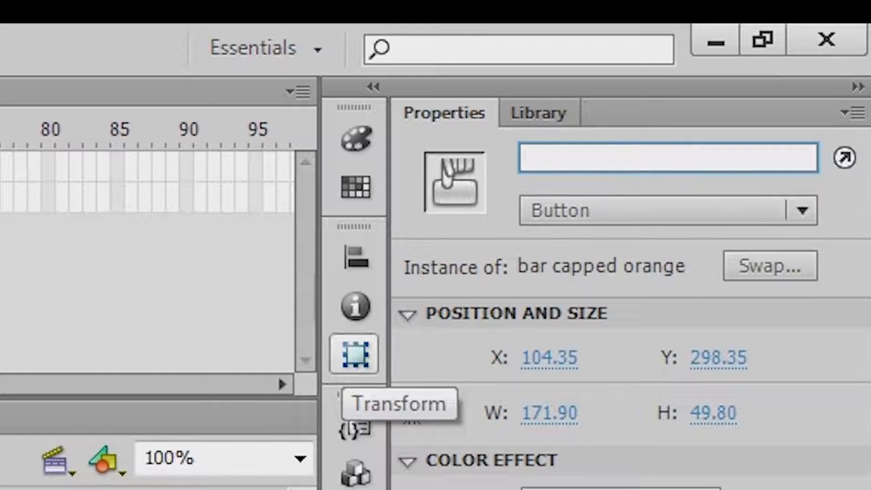
pyautogui.write('next')
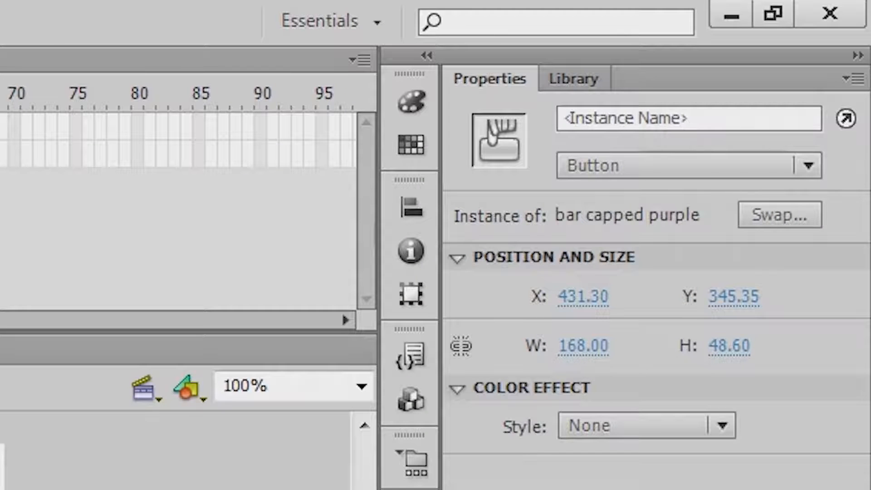
pyautogui.click(673, 119)
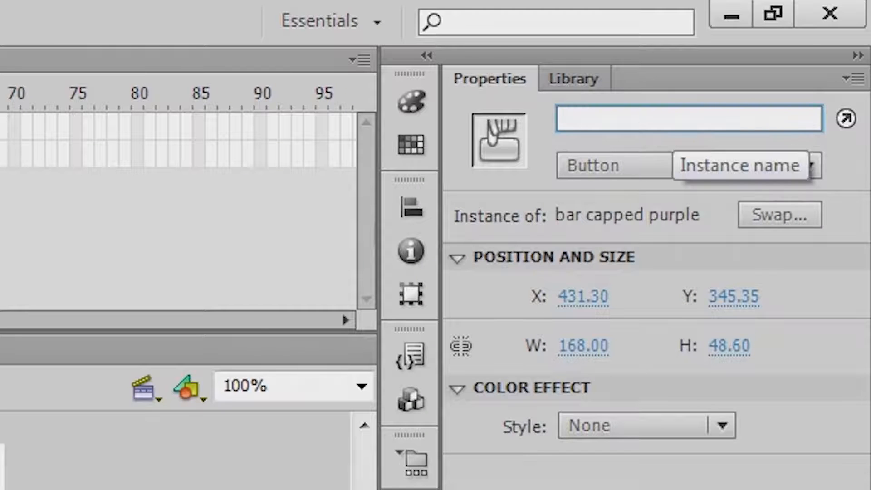
pyautogui.write('back')
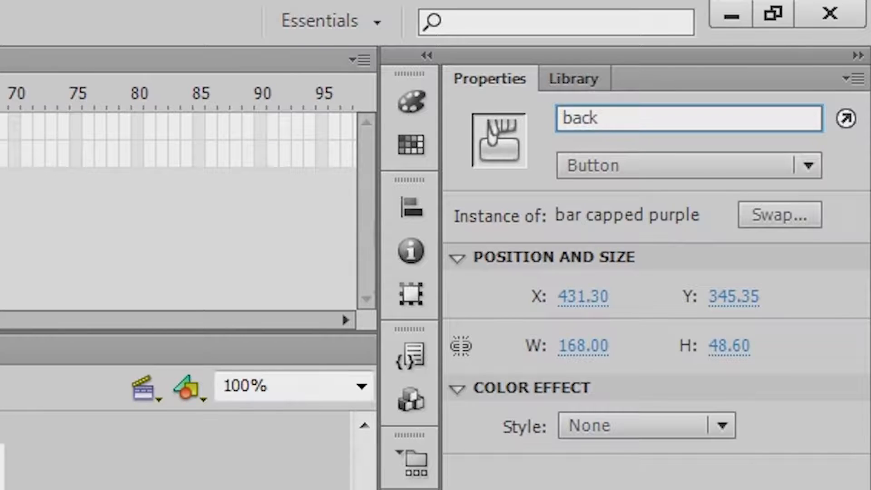
# Step: Add a layer named script above the tombol layer and insert a blank keyframe at its frame 2
pyautogui.click(25, 133)
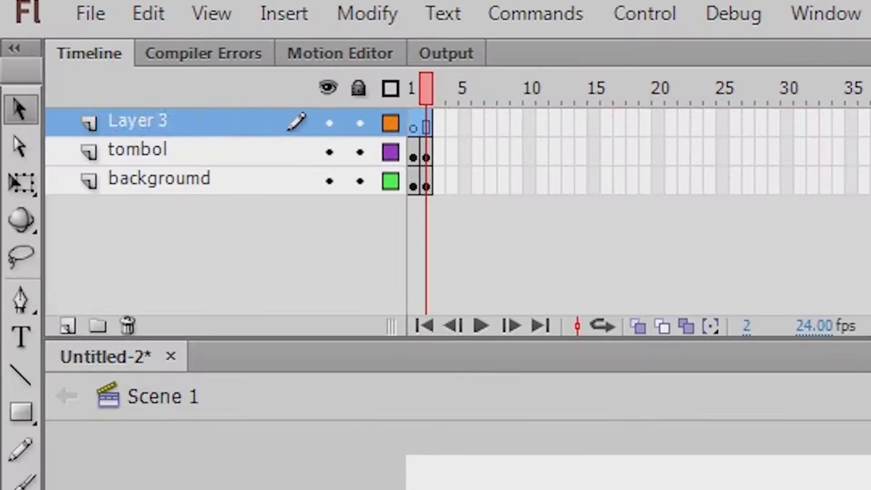
pyautogui.doubleClick(54, 51)
pyautogui.write('sript')
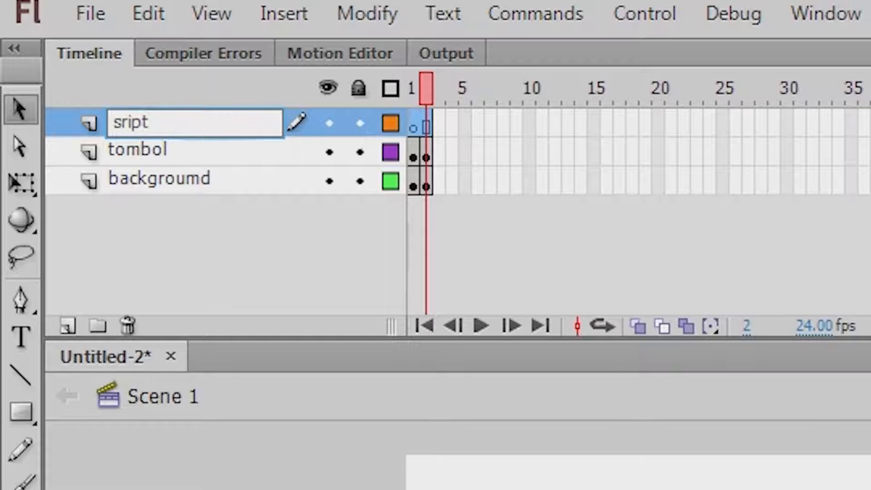
pyautogui.press('BackSpace')
pyautogui.press('BackSpace')
pyautogui.press('BackSpace')
pyautogui.press('BackSpace')
pyautogui.write('cript')
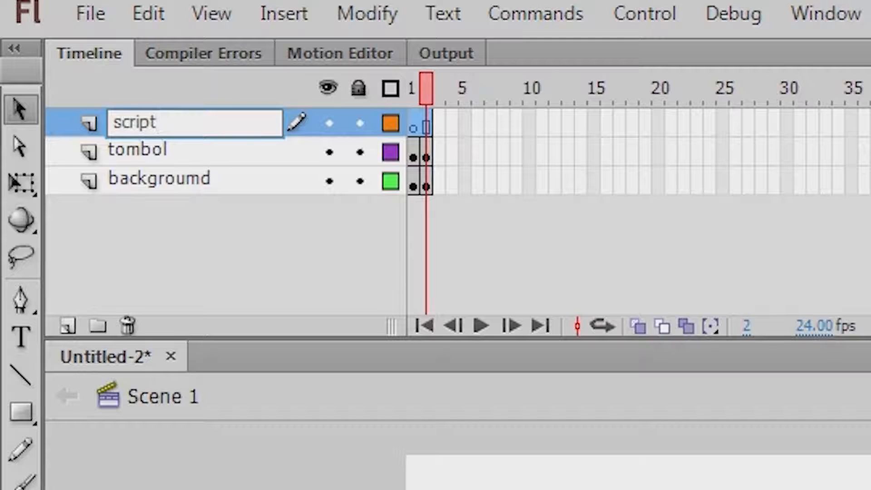
pyautogui.press('Return')
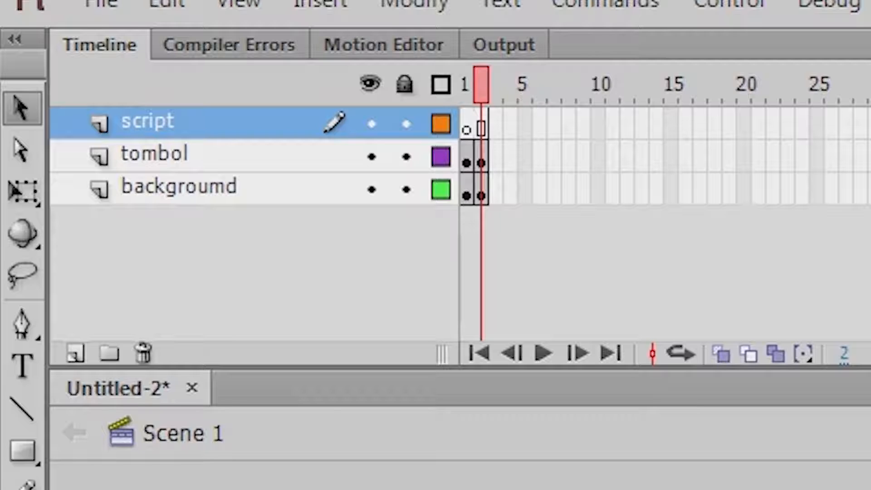
pyautogui.rightClick(481, 127)
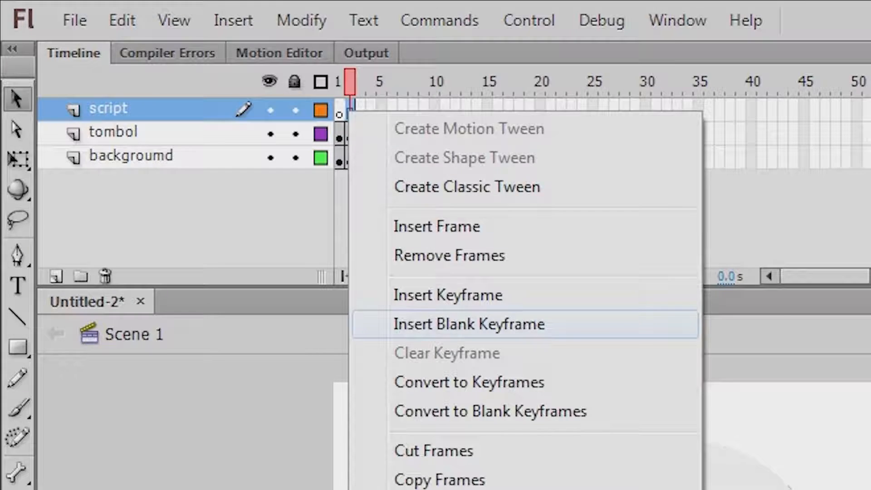
pyautogui.click(468, 323)
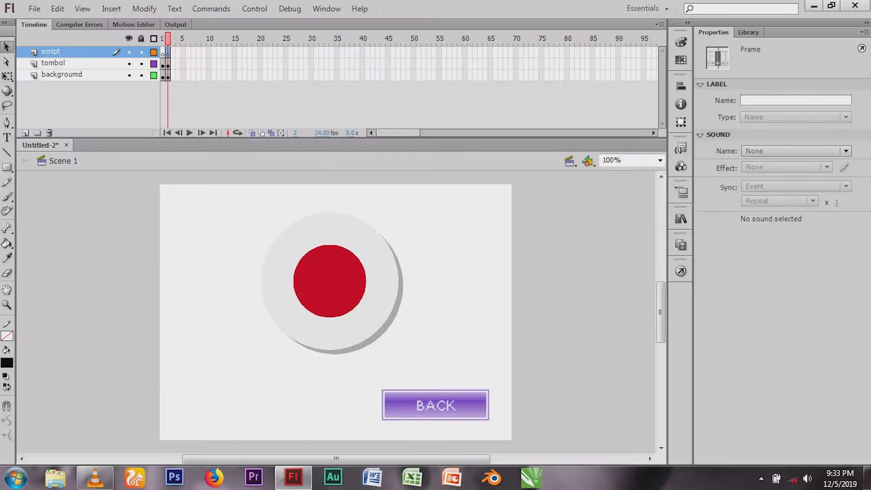
# Step: Label frame 1 of the script layer ind and frame 2 jpn
pyautogui.click(162, 54)
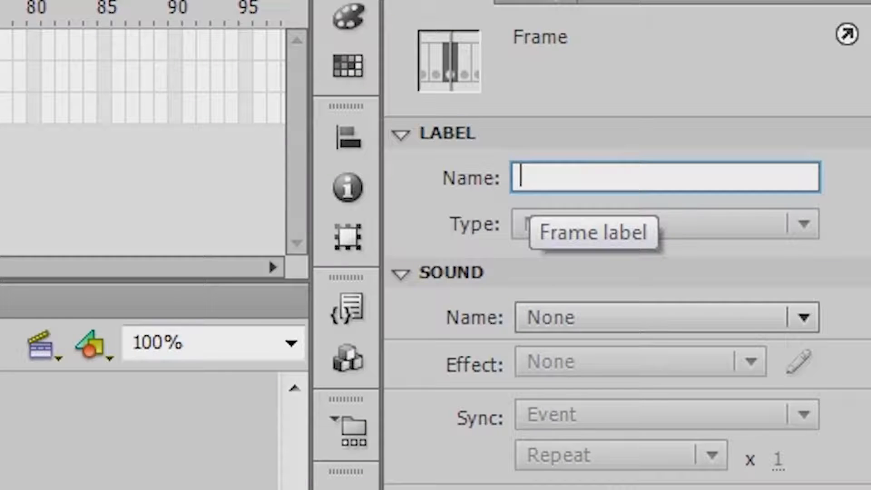
pyautogui.write('ind')
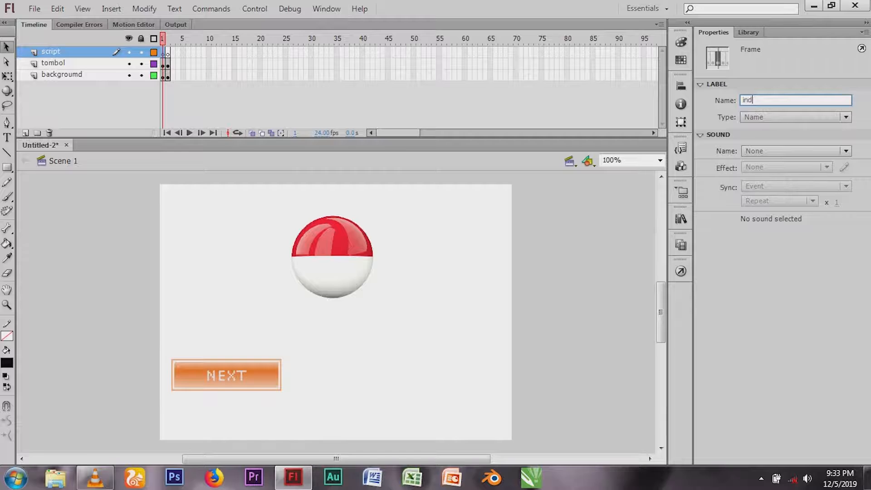
pyautogui.click(167, 53)
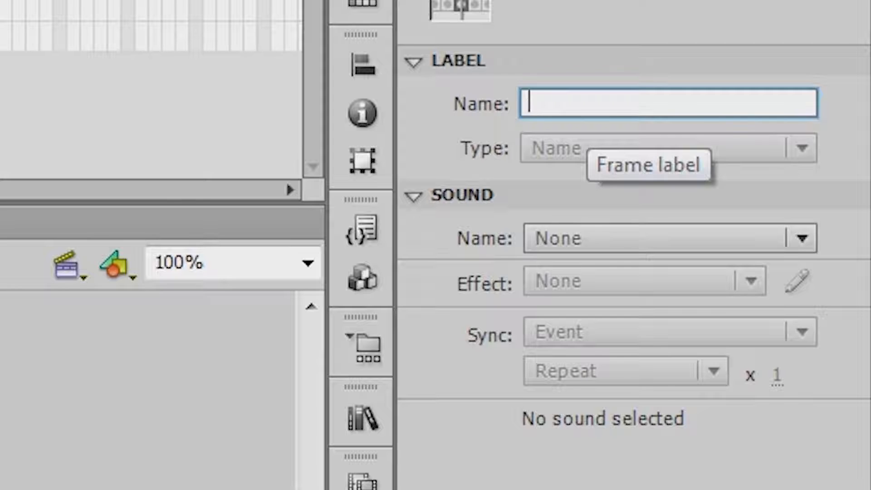
pyautogui.write('jpn')
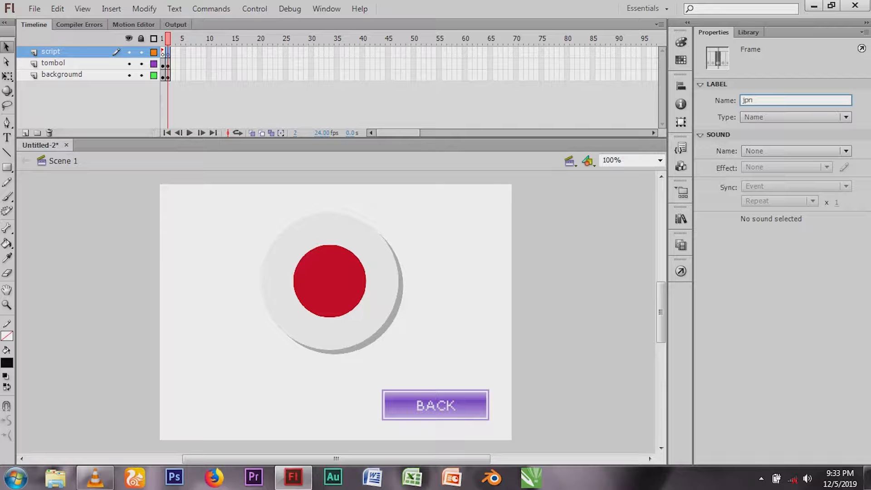
# Step: Add a script to frame 1 of the script layer with stop(), a tbh1 click listener and a handler calling gotoAndPlay("hal1")
pyautogui.click(162, 53)
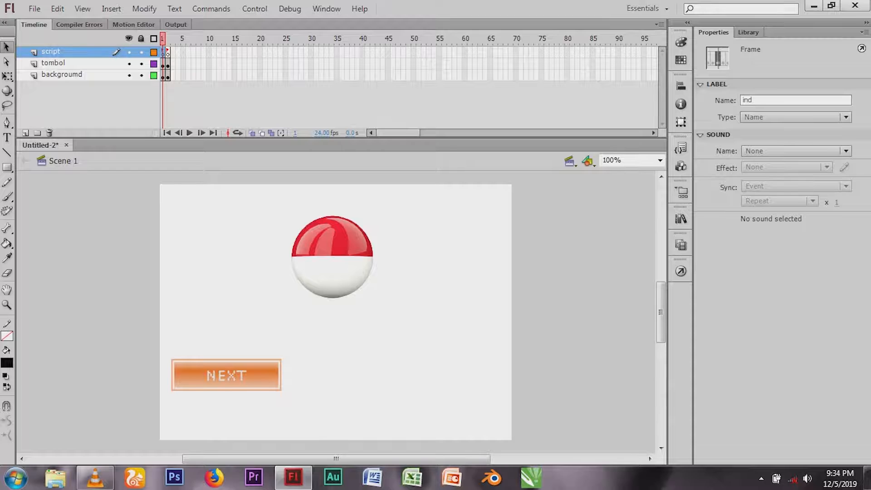
pyautogui.rightClick(162, 52)
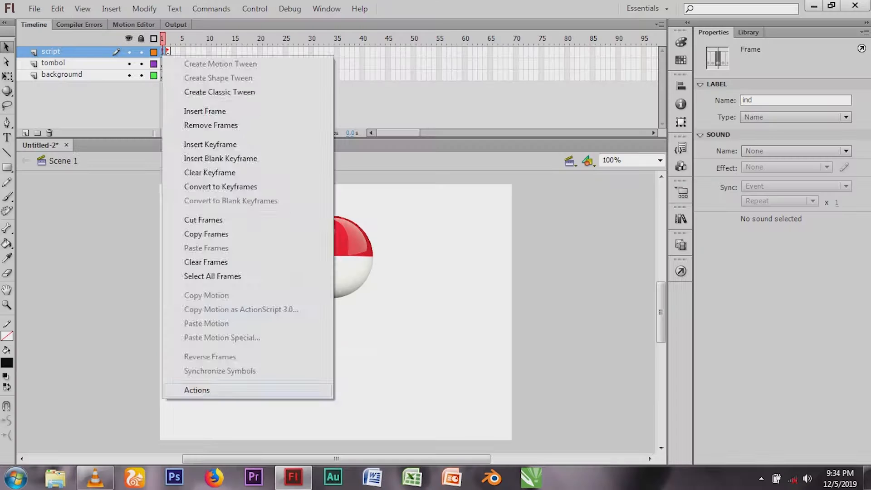
pyautogui.click(181, 302)
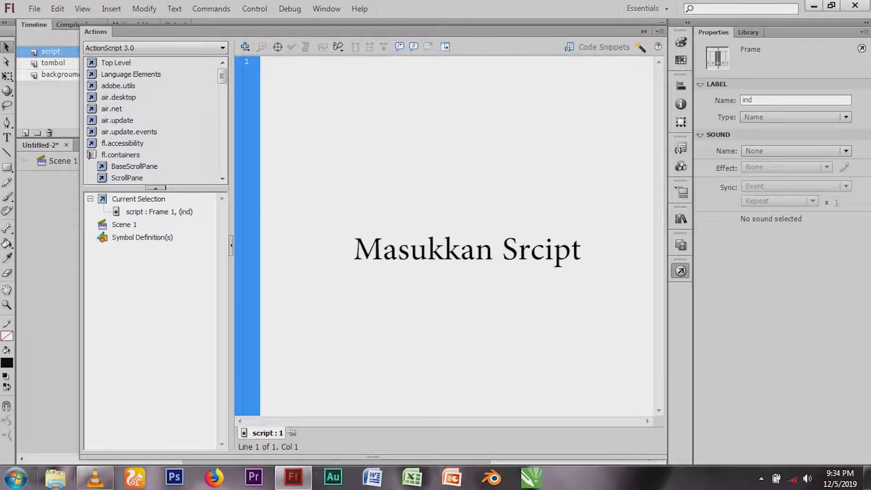
pyautogui.write('stop();  tbh1.addEventListener(MouseEvent.CLICK,parhan); function parhan(event:MouseEvent):void { MovieClip(this.root).gotoAndPlay("hal1"); }')
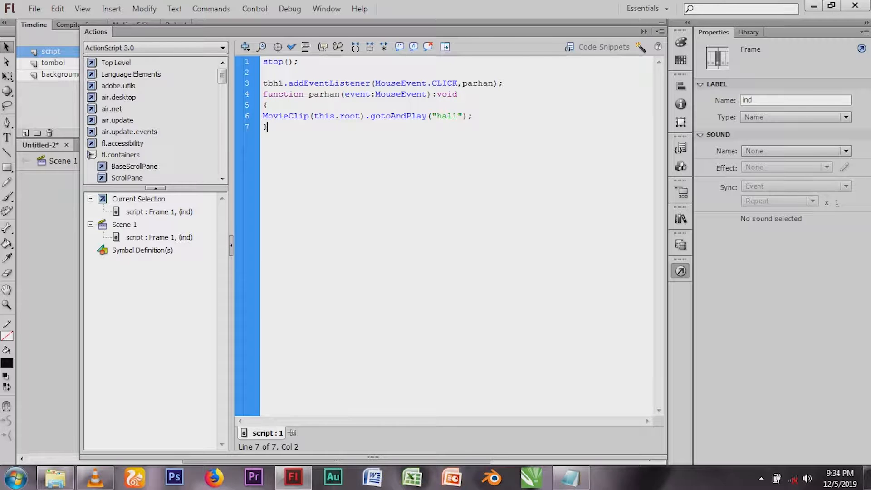
# Step: Replace tbh1 in frame 1's event listener with the NEXT button's instance name, next
pyautogui.moveTo(283, 83); pyautogui.dragTo(263, 83)
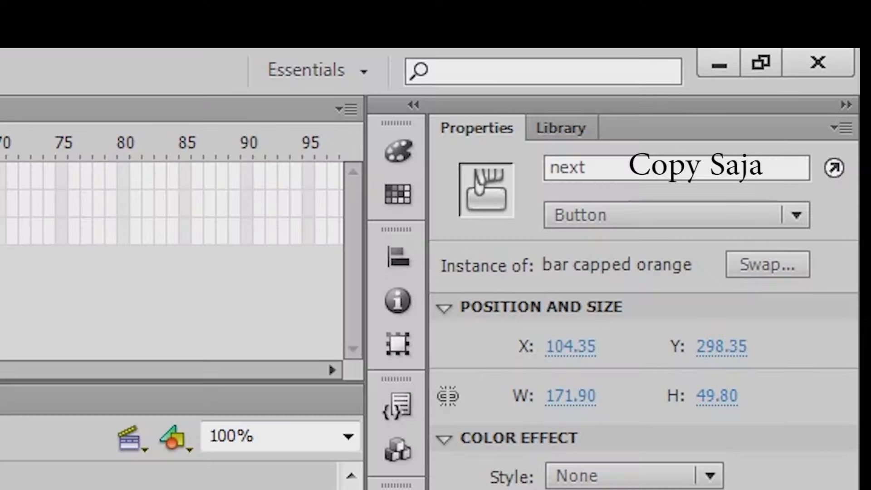
pyautogui.click(568, 167)
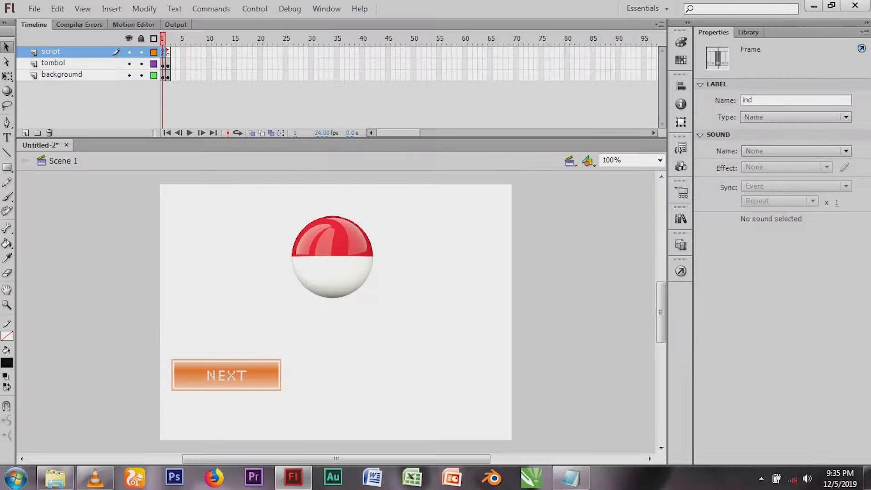
pyautogui.rightClick(164, 53)
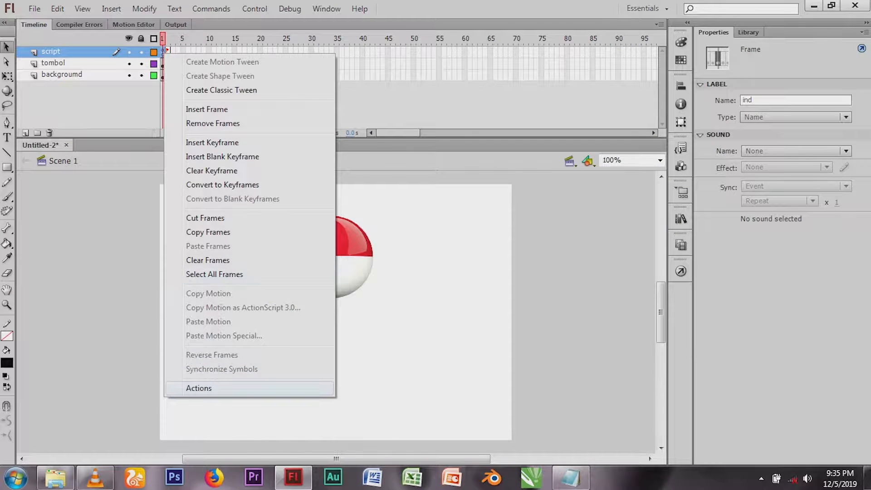
pyautogui.click(200, 387)
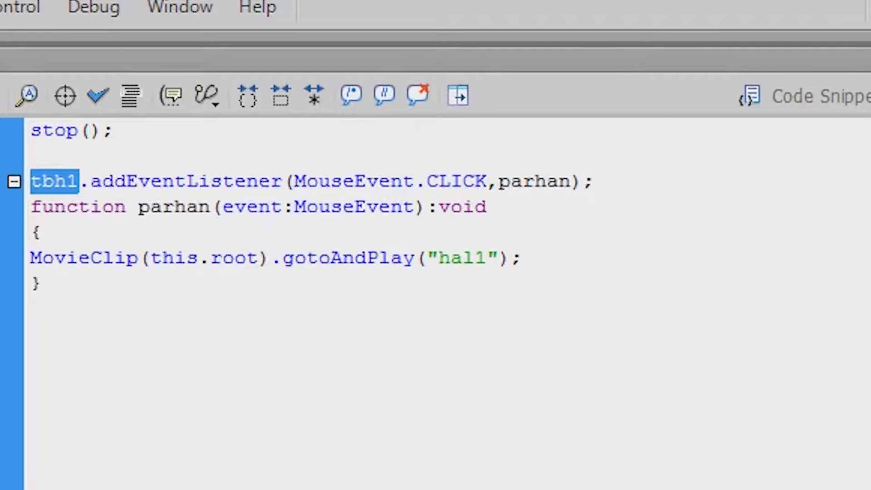
pyautogui.write('next')
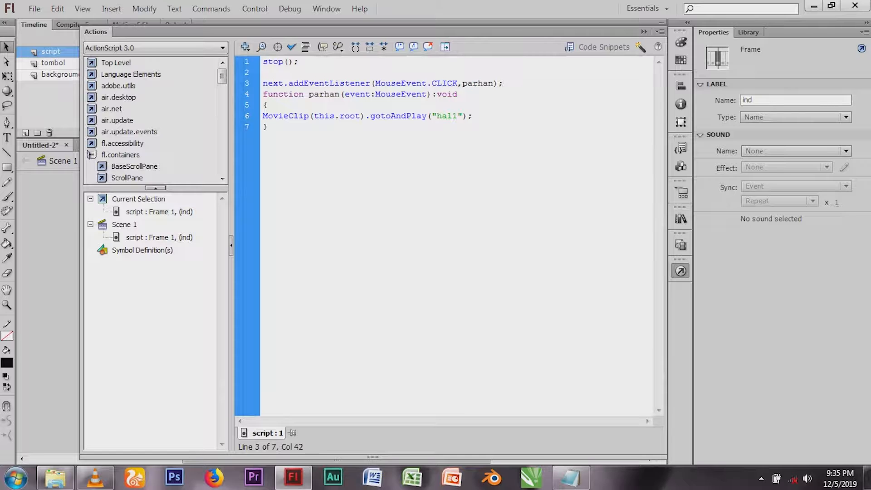
# Step: Rename the click handler to tutor in both the listener call and the function declaration of frame 1's script
pyautogui.moveTo(472, 84)
pyautogui.mouseDown()
pyautogui.moveTo(497, 75)
pyautogui.moveTo(499, 83)
pyautogui.moveTo(467, 83)
pyautogui.moveTo(483, 83)
pyautogui.mouseUp()
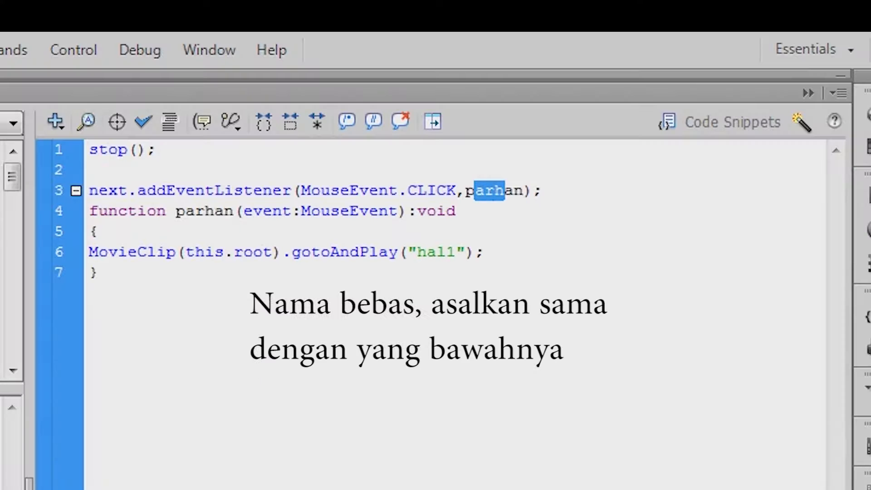
pyautogui.moveTo(185, 211); pyautogui.dragTo(235, 212)
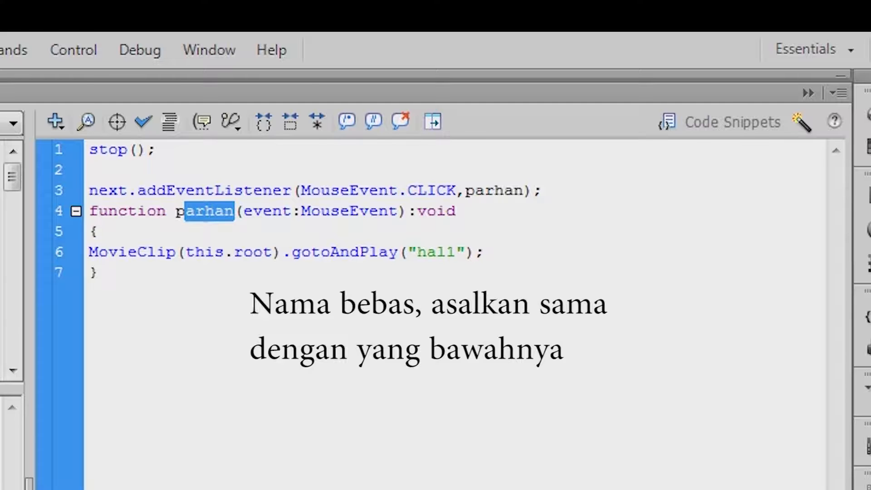
pyautogui.moveTo(525, 190); pyautogui.dragTo(463, 189)
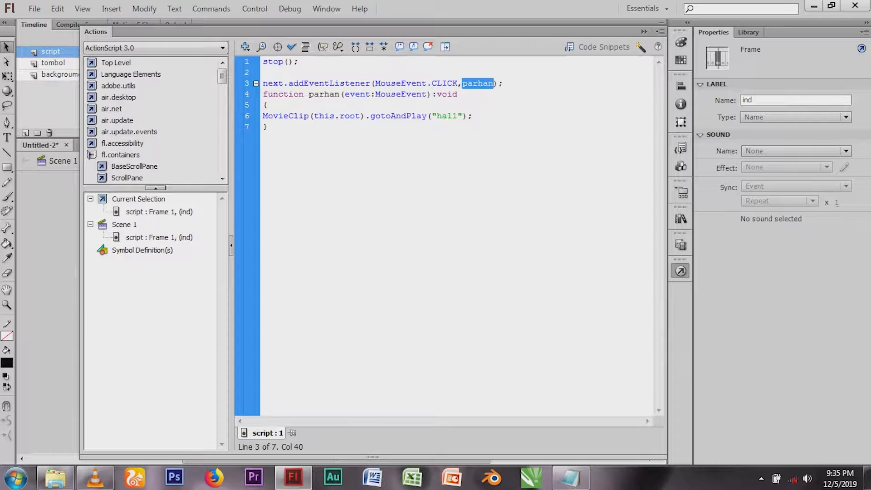
pyautogui.write('tut')
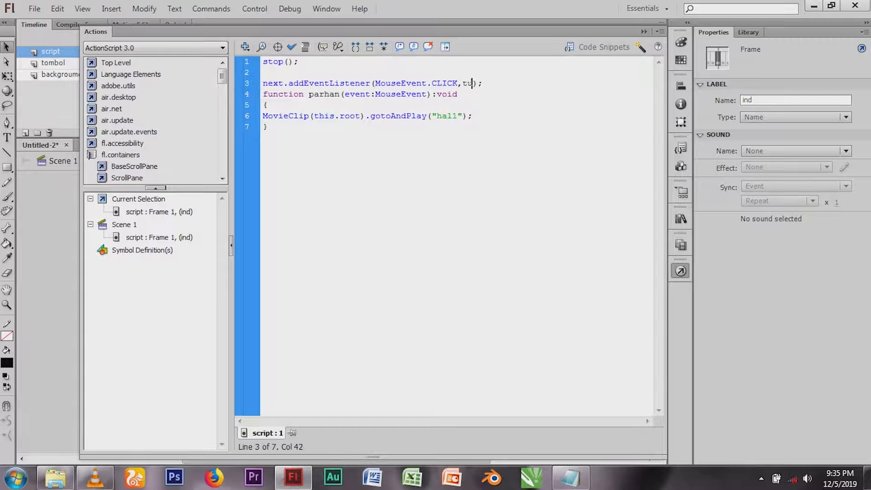
pyautogui.write('or')
pyautogui.moveTo(340, 95); pyautogui.dragTo(308, 94)
pyautogui.write('tuto')
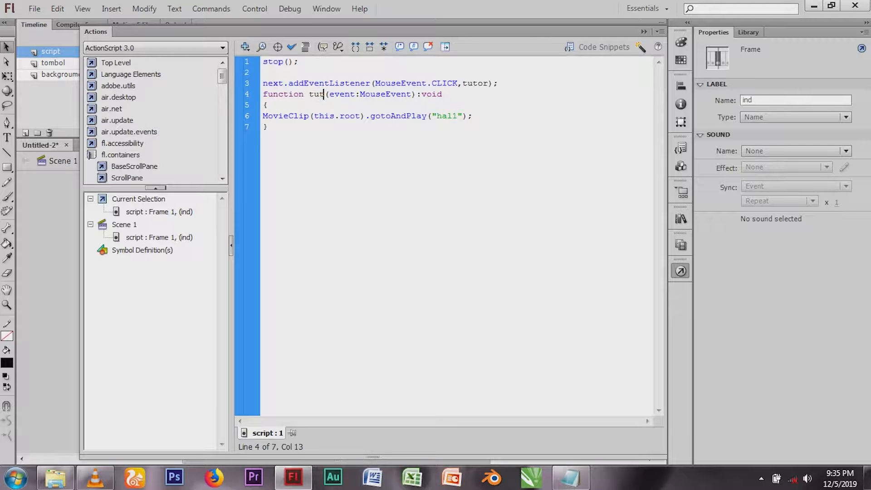
pyautogui.write('r')
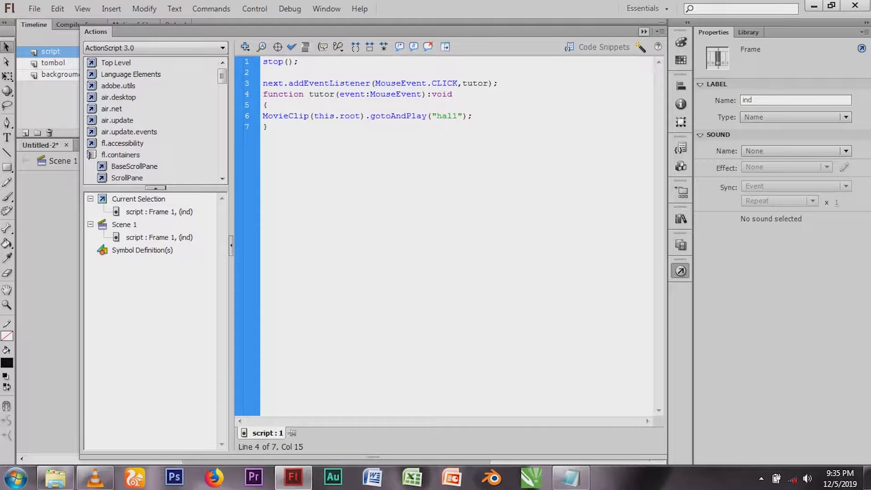
# Step: Change the gotoAndPlay target in frame 1's script to frame 2's label, jpn
pyautogui.press('F9')
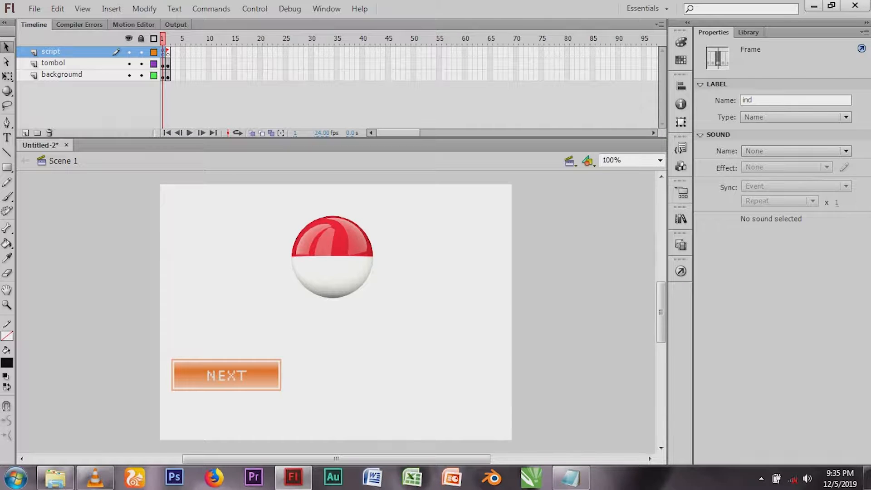
pyautogui.click(167, 52)
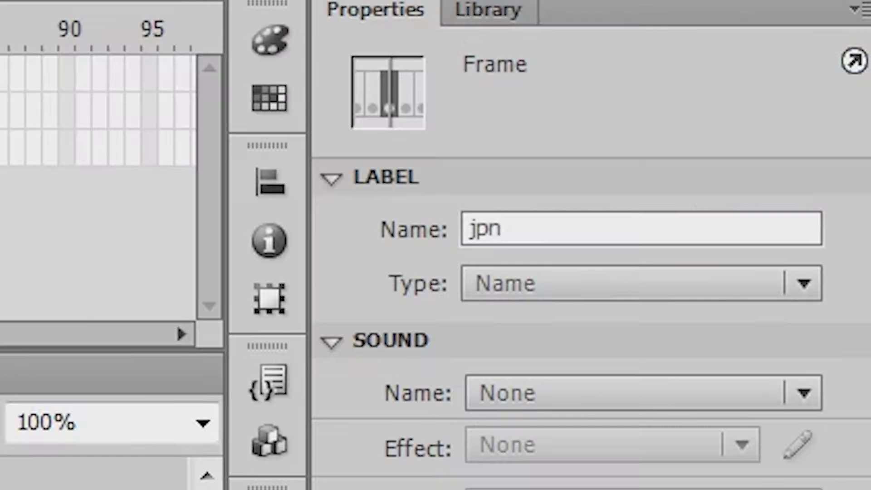
pyautogui.doubleClick(471, 228)
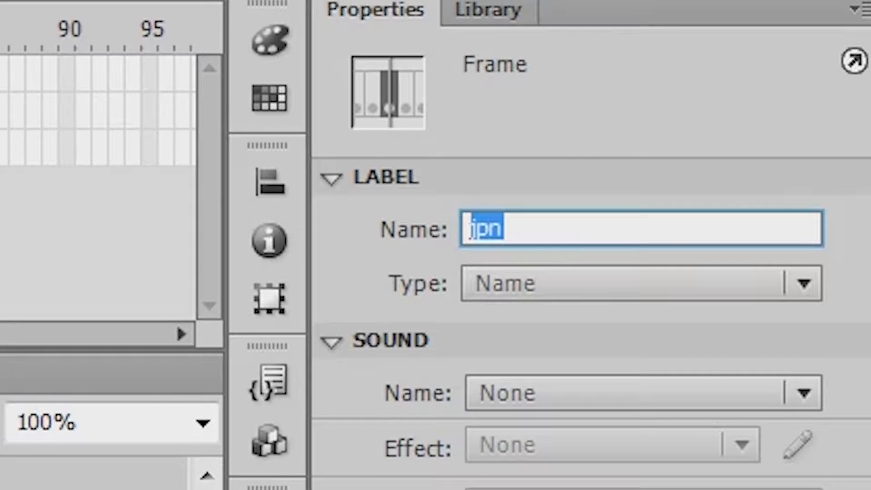
pyautogui.write('ind')
pyautogui.rightClick(161, 53)
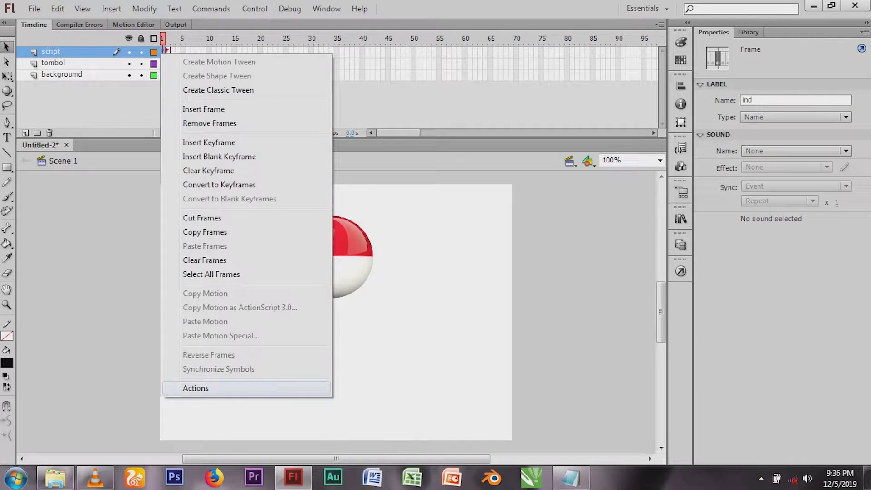
pyautogui.click(196, 387)
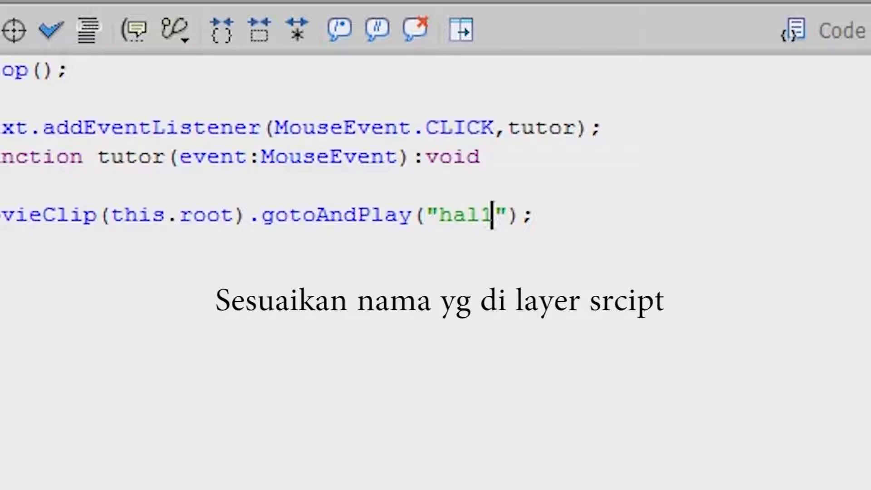
pyautogui.moveTo(456, 116); pyautogui.dragTo(436, 115)
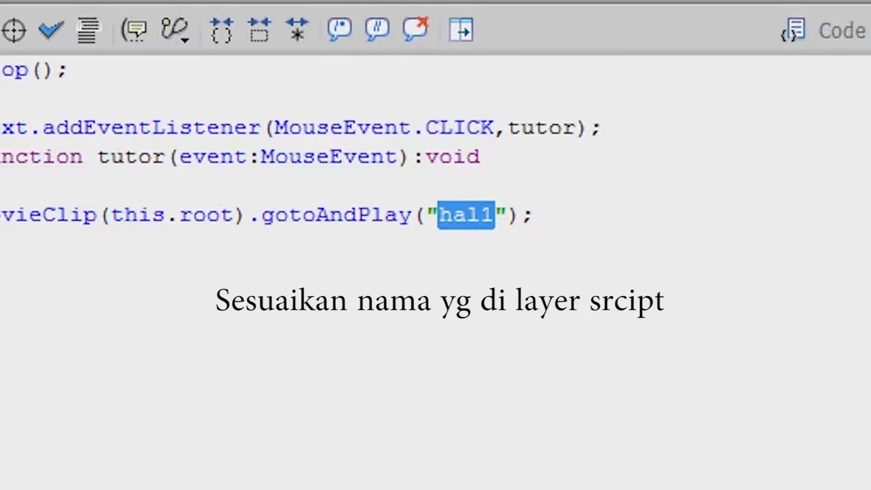
pyautogui.write('jpn')
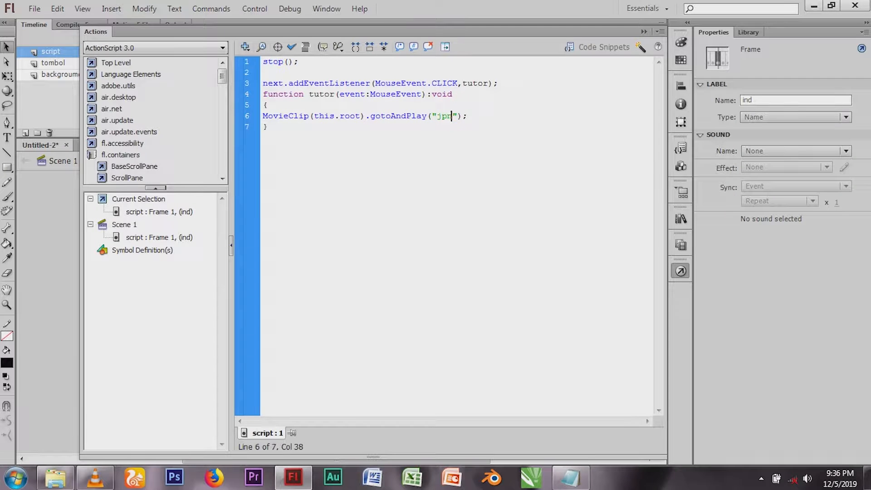
# Step: Copy the entire frame 1 script into the actions of frame 2 on the script layer
pyautogui.click(268, 127)
pyautogui.moveTo(268, 127); pyautogui.dragTo(263, 62)
pyautogui.hotkey('ctrl', 'c')
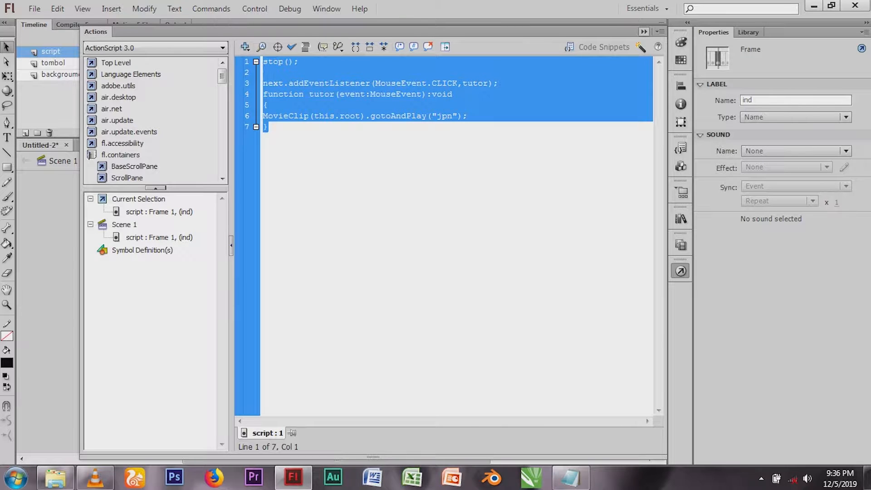
pyautogui.click(643, 31)
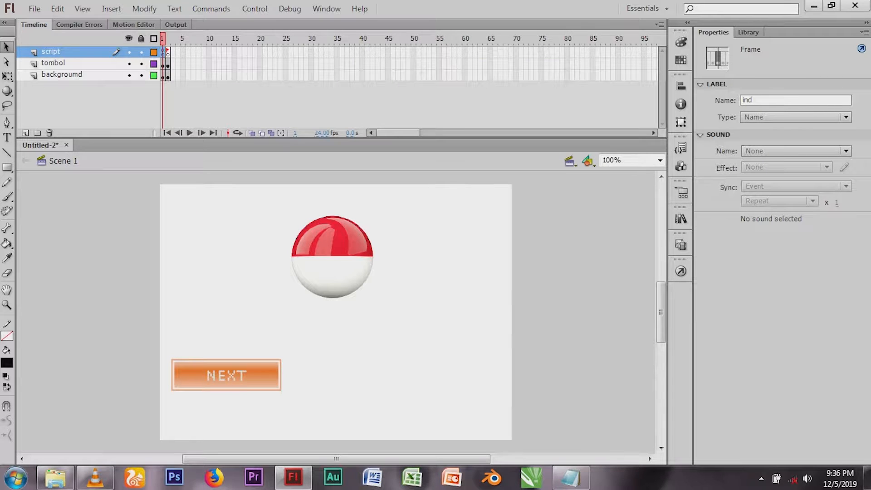
pyautogui.click(168, 51)
pyautogui.rightClick(167, 51)
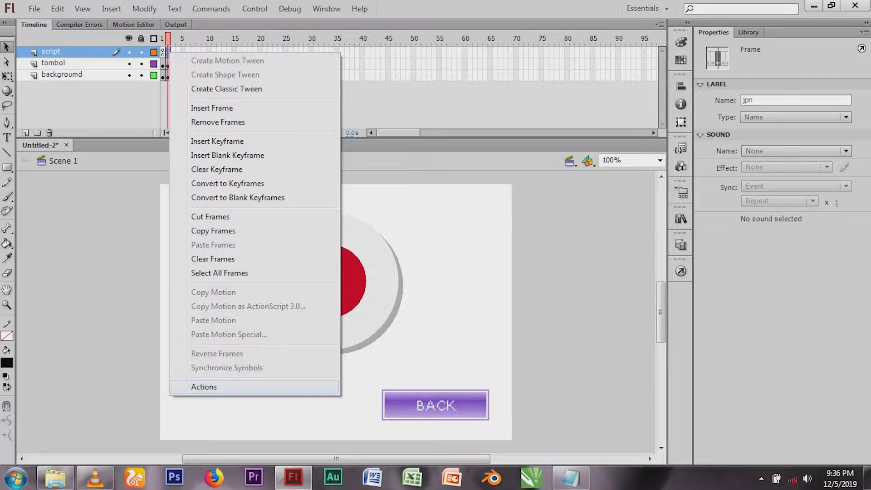
pyautogui.click(204, 387)
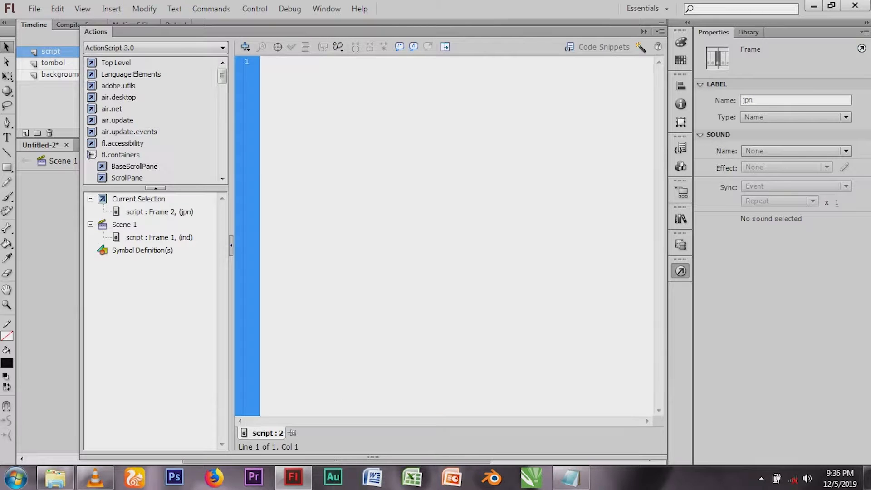
pyautogui.hotkey('ctrl', 'v')
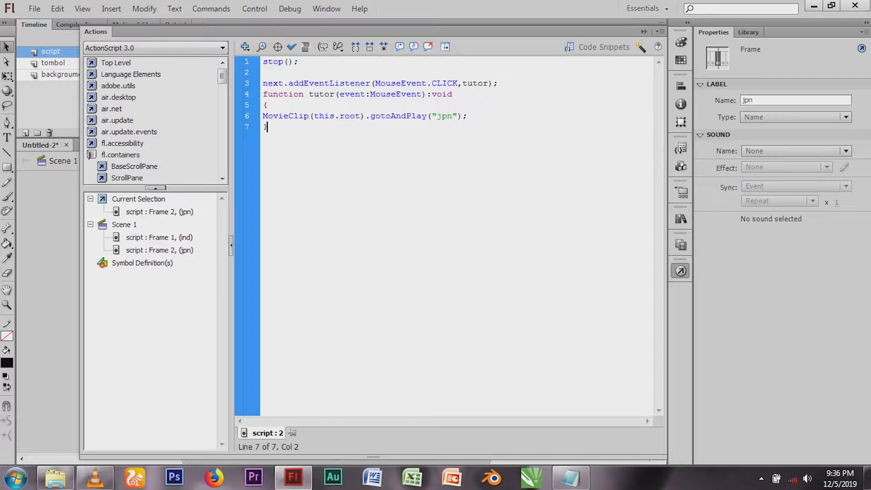
# Step: Replace next in frame 2's event listener with the instance name copied from the purple button, back
pyautogui.moveTo(283, 83); pyautogui.dragTo(263, 83)
pyautogui.click(644, 32)
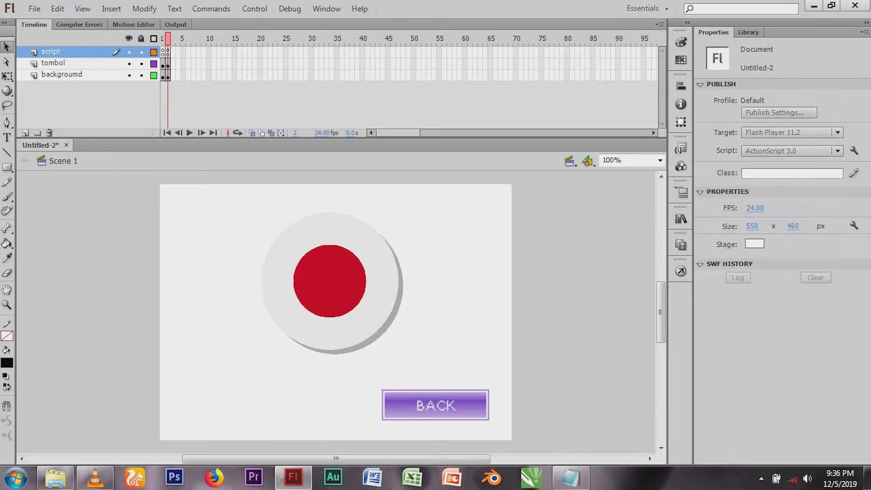
pyautogui.doubleClick(436, 405)
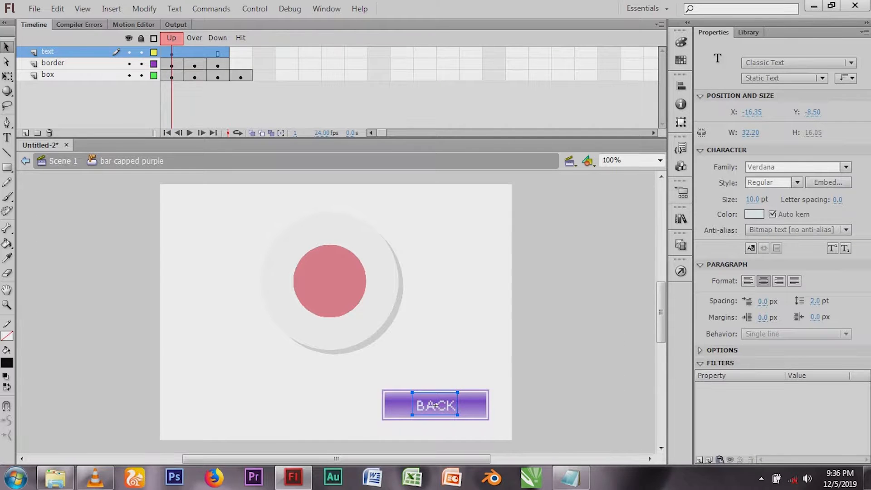
pyautogui.hotkey('ctrl', 'e')
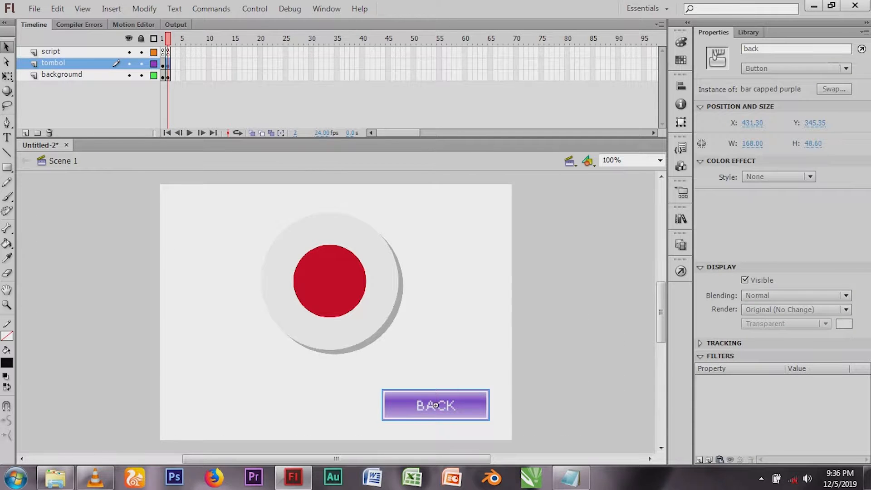
pyautogui.click(751, 49)
pyautogui.hotkey('ctrl', 'c')
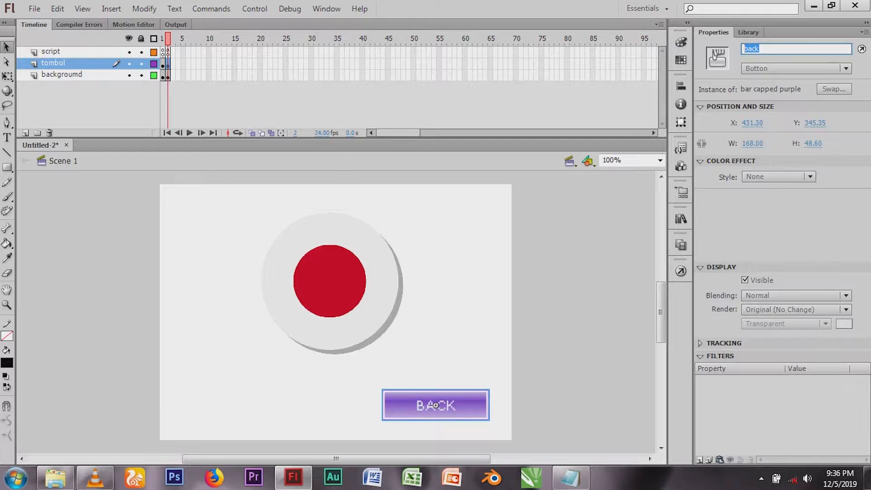
pyautogui.rightClick(168, 51)
pyautogui.click(205, 387)
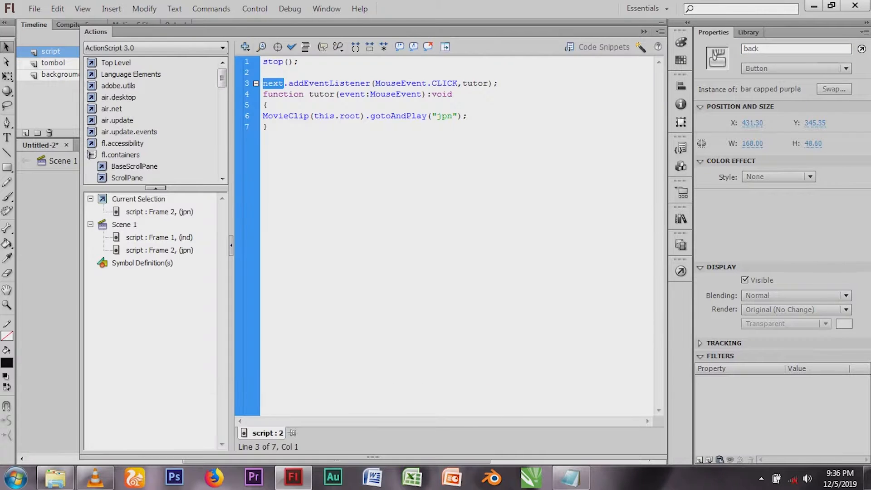
pyautogui.hotkey('ctrl', 'v')
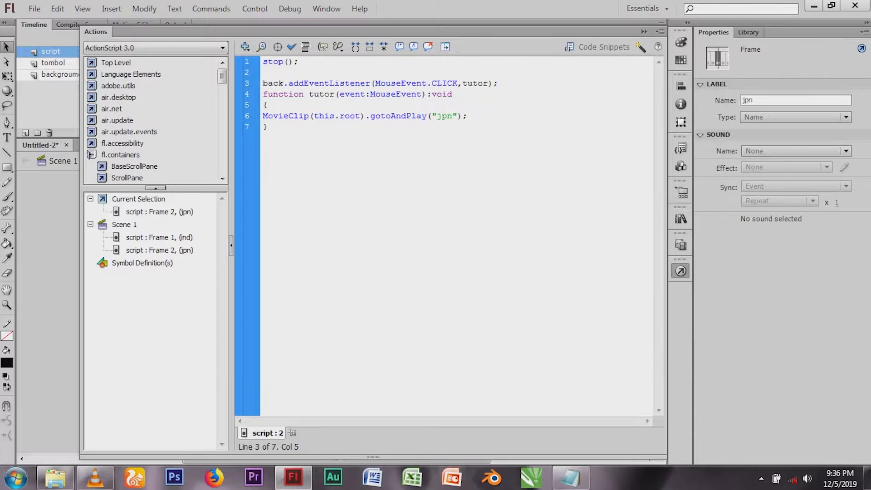
# Step: Rename the handler to tutor2 in both the listener call and the function declaration of frame 2's script
pyautogui.moveTo(466, 83); pyautogui.dragTo(489, 83)
pyautogui.click(488, 84)
pyautogui.write('2')
pyautogui.click(335, 94)
pyautogui.write('2')
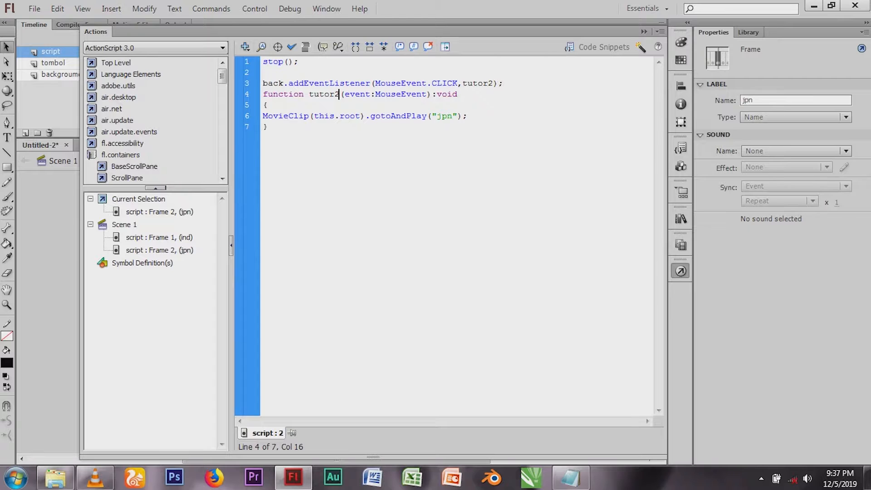
# Step: Set the gotoAndPlay target in frame 2's script to ind and close the script editor
pyautogui.moveTo(452, 116); pyautogui.dragTo(436, 116)
pyautogui.press('BackSpace')
pyautogui.write('ind')
pyautogui.click(644, 32)
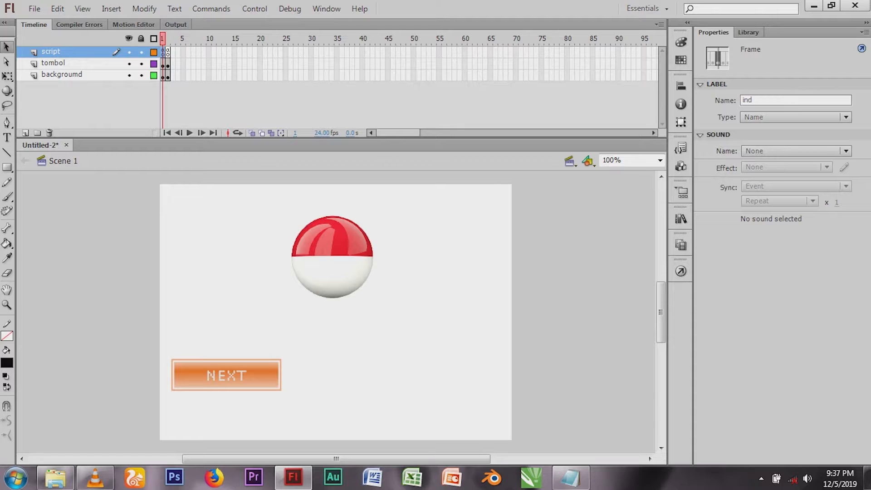
# Step: Check frame 1's label on the script layer against the gotoAndPlay target in frame 2's script
pyautogui.click(751, 100)
pyautogui.click(167, 53)
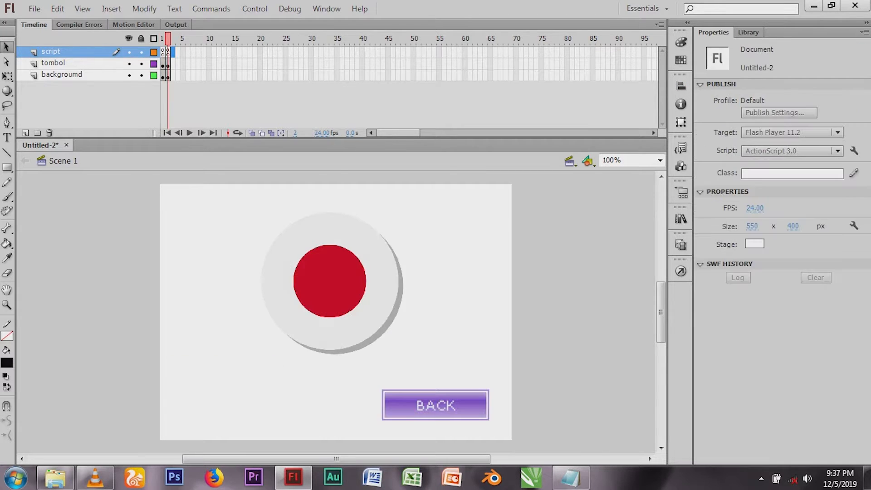
pyautogui.rightClick(168, 54)
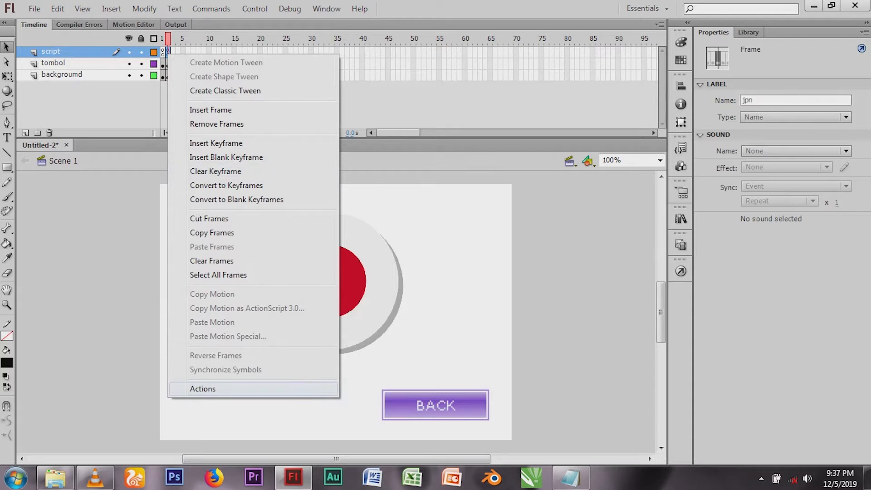
pyautogui.click(202, 388)
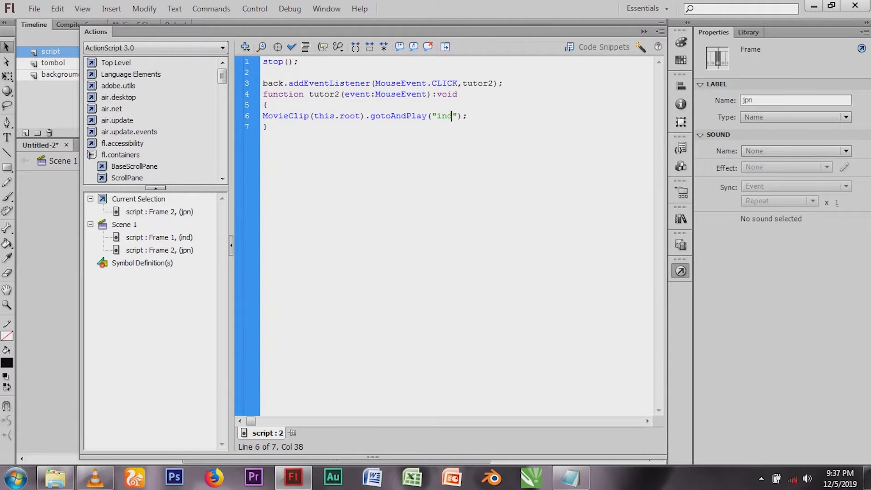
# Step: Close the script editor and test the movie, switching repeatedly between the two flag frames with the NEXT and BACK buttons
pyautogui.hotkey('ctrl', 'Return')
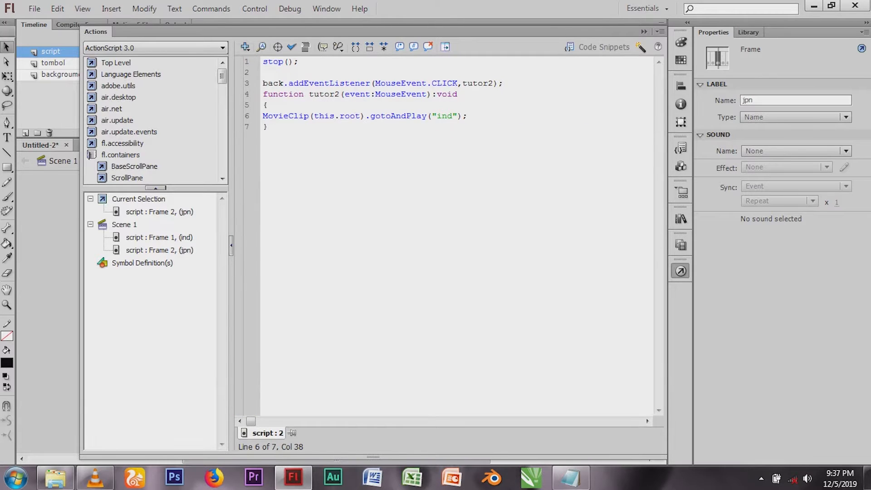
pyautogui.click(644, 31)
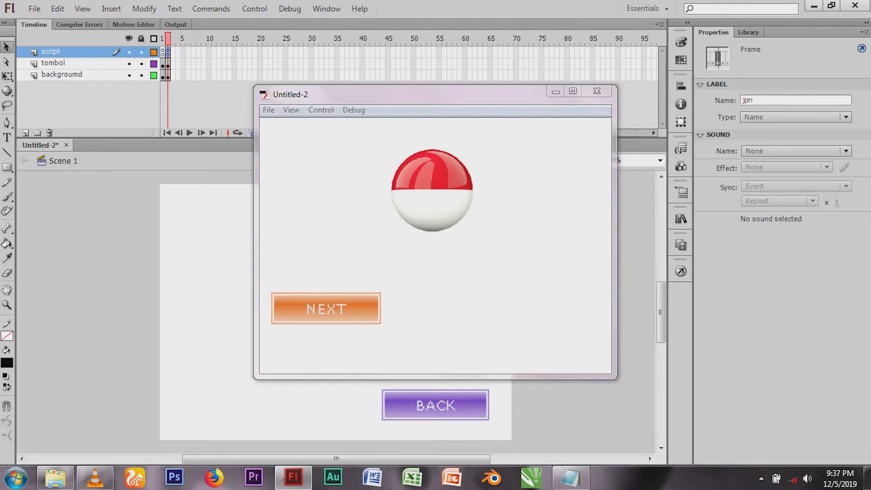
pyautogui.click(326, 308)
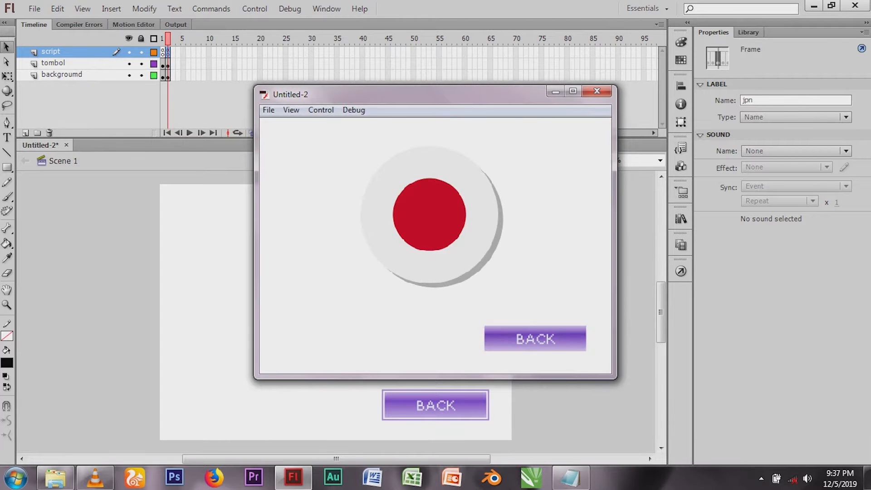
pyautogui.click(535, 338)
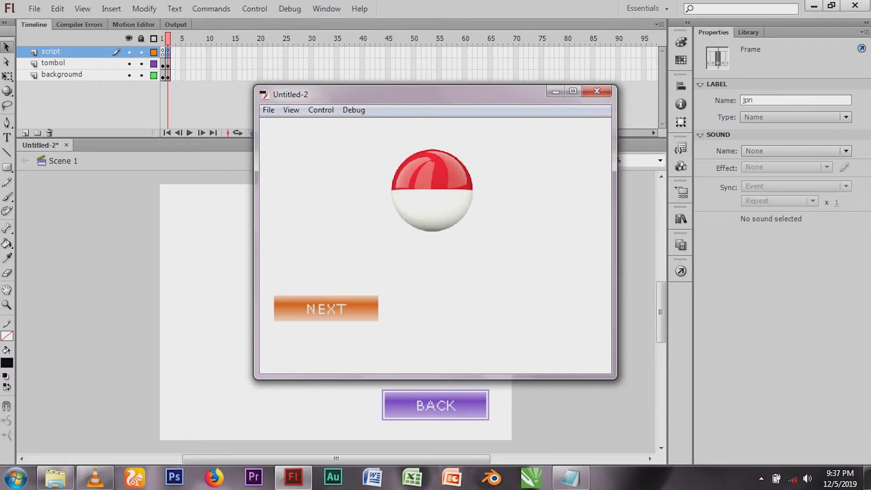
pyautogui.click(325, 309)
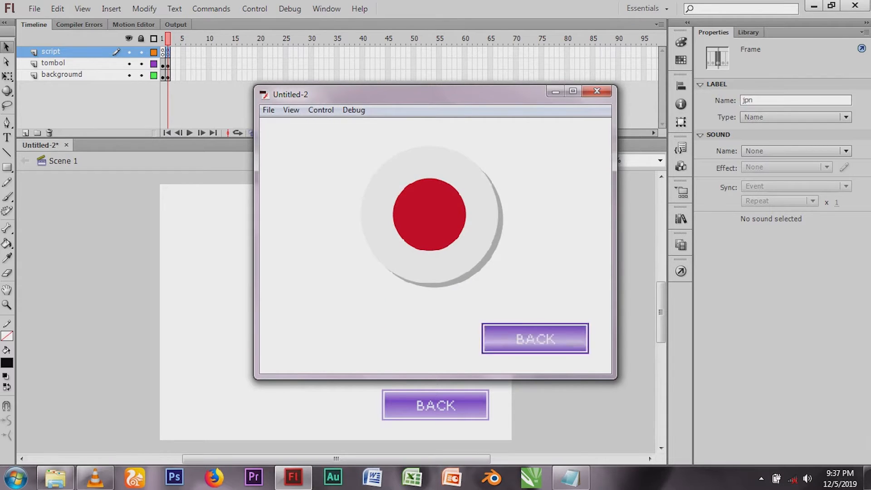
pyautogui.click(535, 338)
pyautogui.click(325, 309)
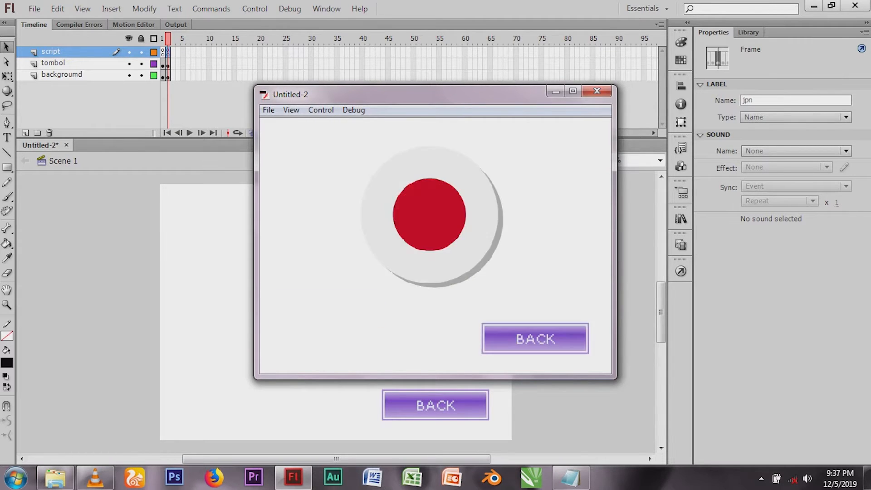
pyautogui.click(535, 338)
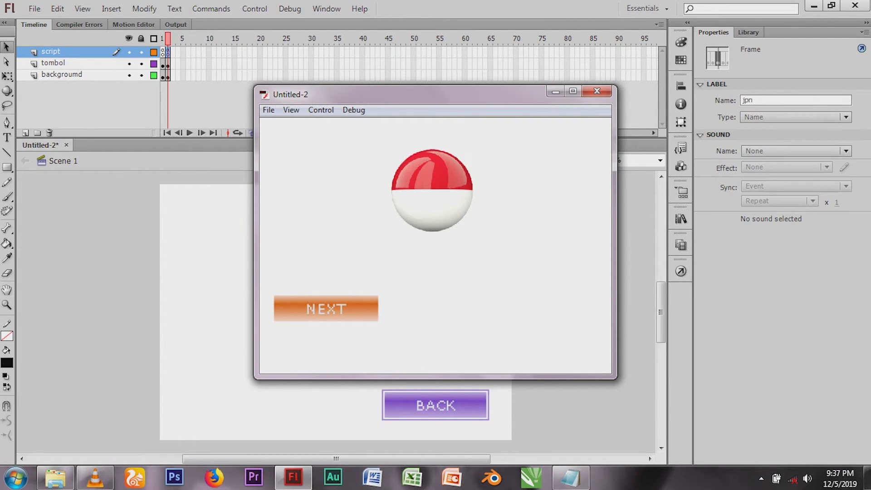
pyautogui.click(326, 308)
pyautogui.click(535, 339)
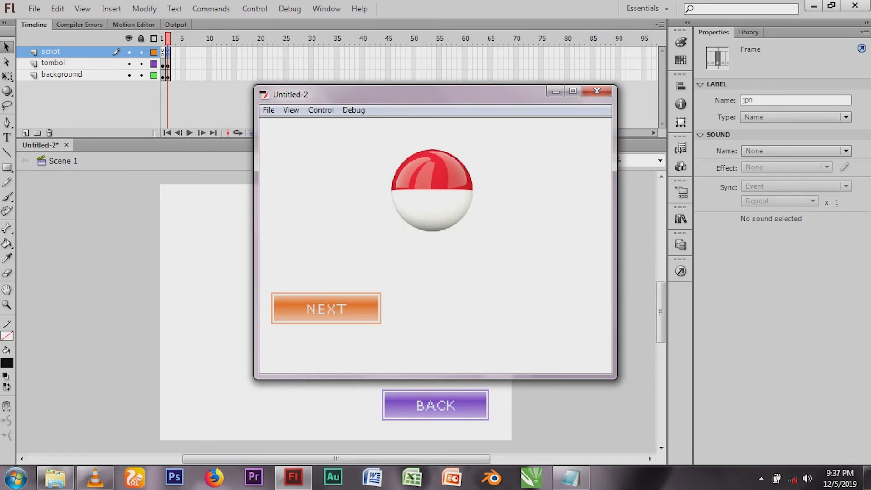
pyautogui.click(326, 308)
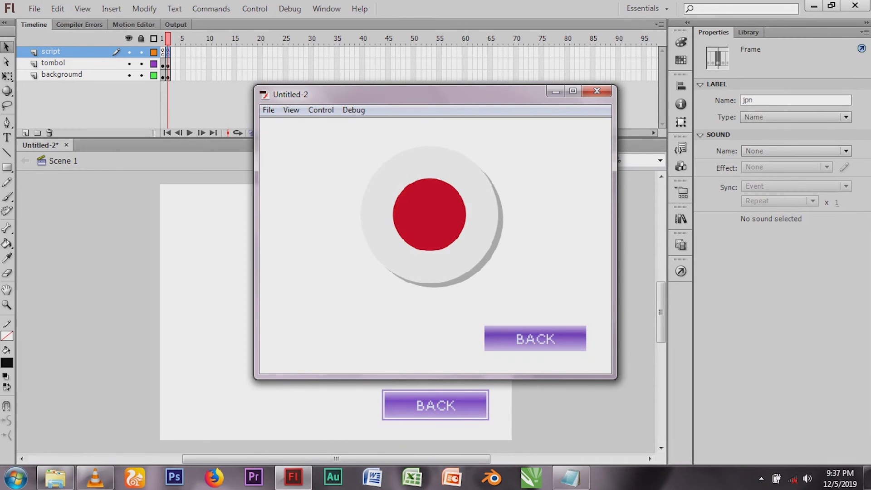
pyautogui.click(536, 339)
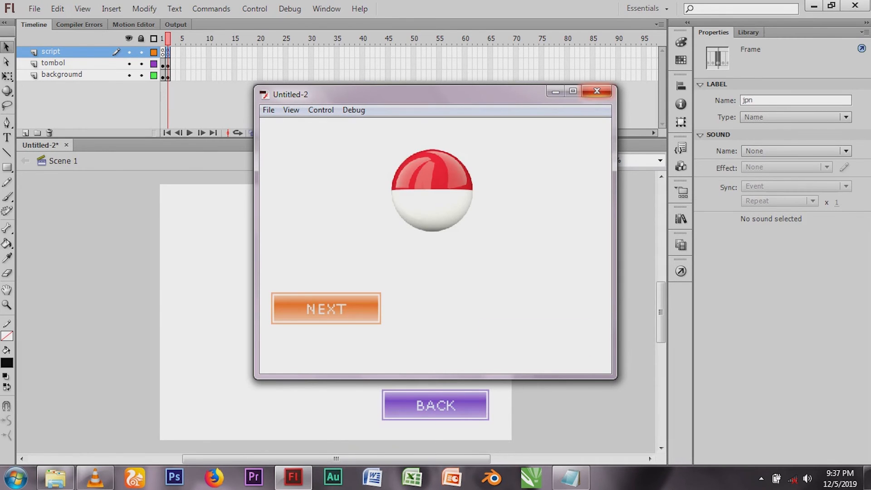